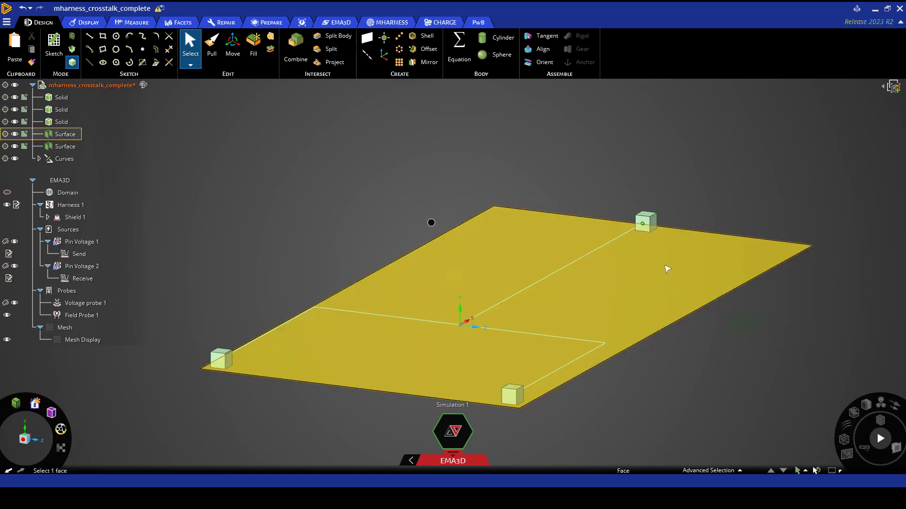
Step: Duplicate the cable-side face of the far connector box as a surface and move the copy 100 mm along the cable, away from the box
{"action": "left_click", "coordinate": [641, 225]}
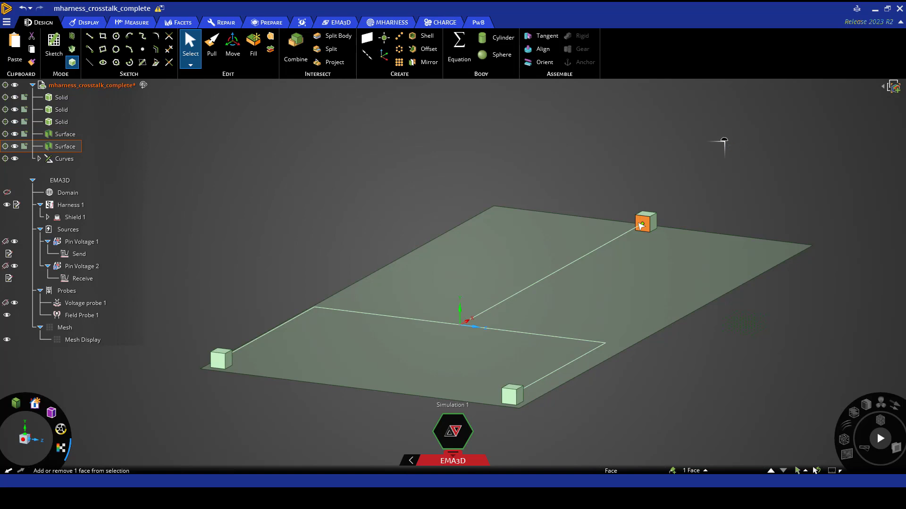
{"action": "key", "text": "ctrl+v"}
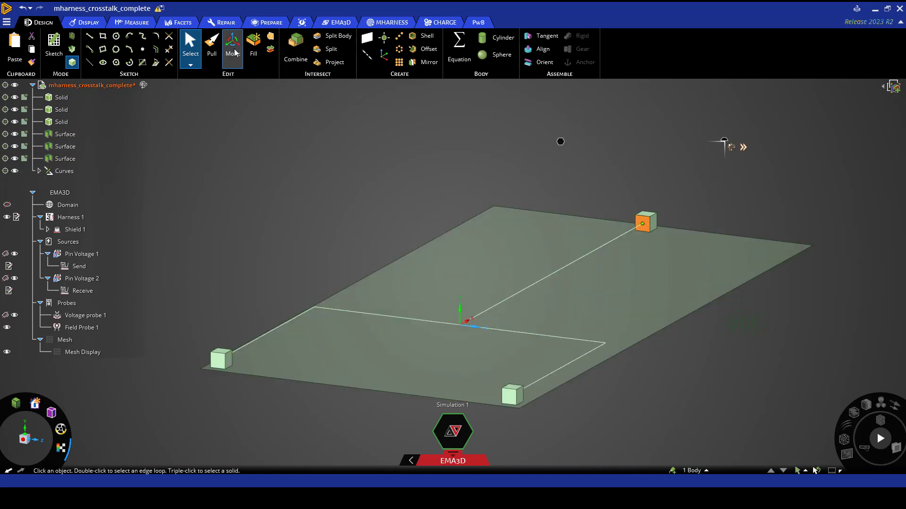
{"action": "left_click", "coordinate": [234, 50]}
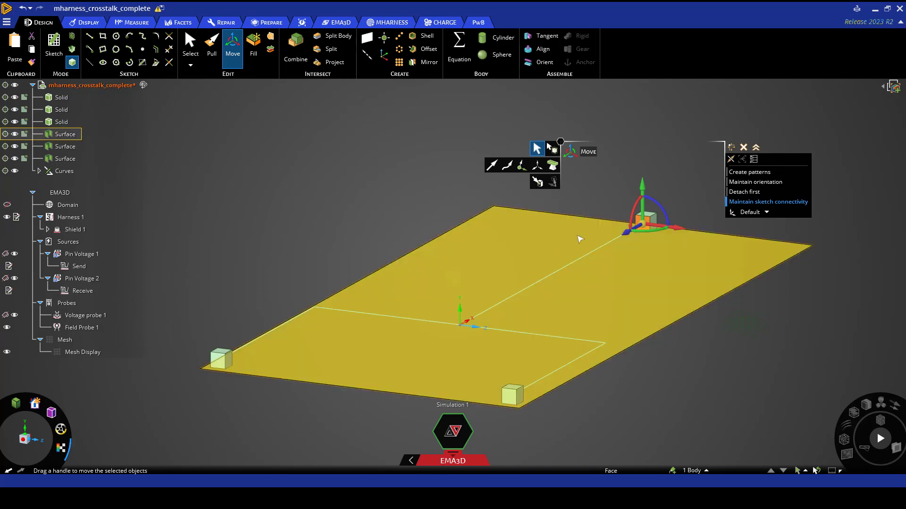
{"action": "left_click_drag", "start_coordinate": [626, 231], "coordinate": [597, 217]}
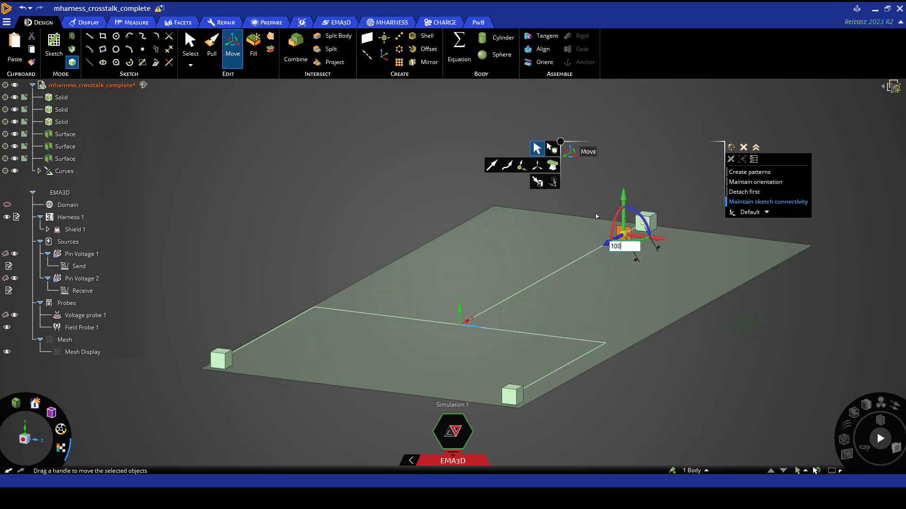
{"action": "type", "text": "100"}
{"action": "key", "text": "Return"}
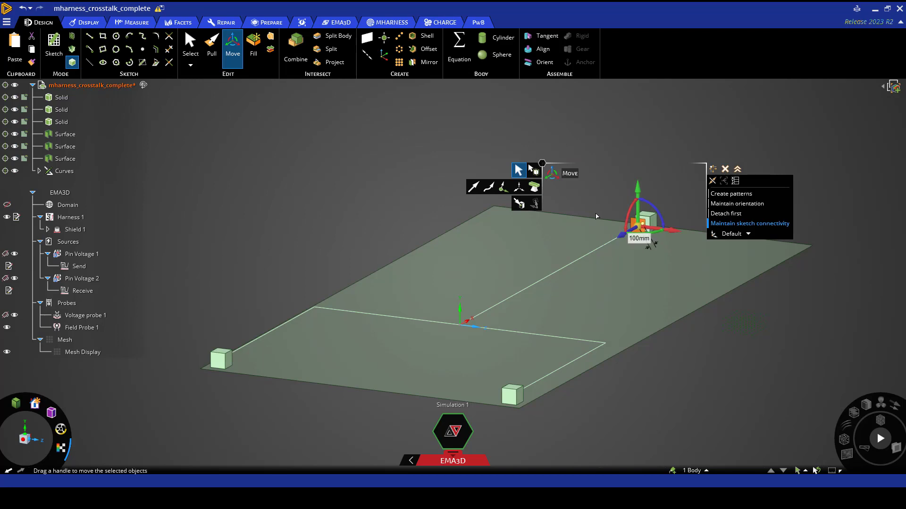
{"action": "key", "text": "Escape"}
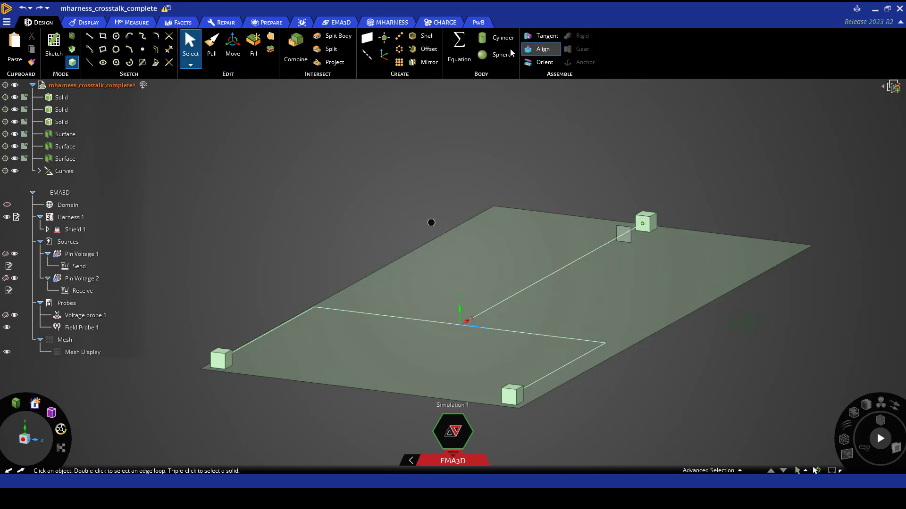
Step: Create an electric current source named BCI on the small copied surface beside the far box
{"action": "left_click", "coordinate": [339, 24]}
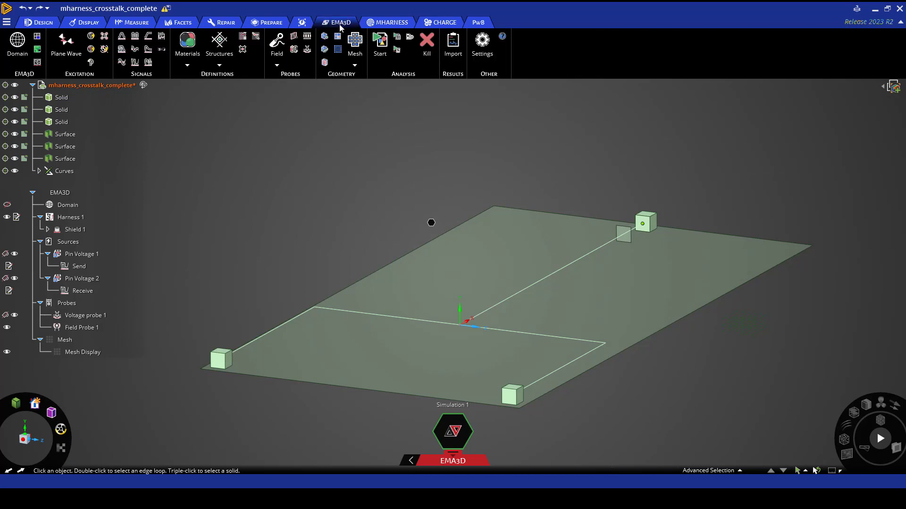
{"action": "left_click", "coordinate": [91, 41]}
{"action": "scroll", "coordinate": [627, 236], "scroll_direction": "up", "scroll_amount": 3}
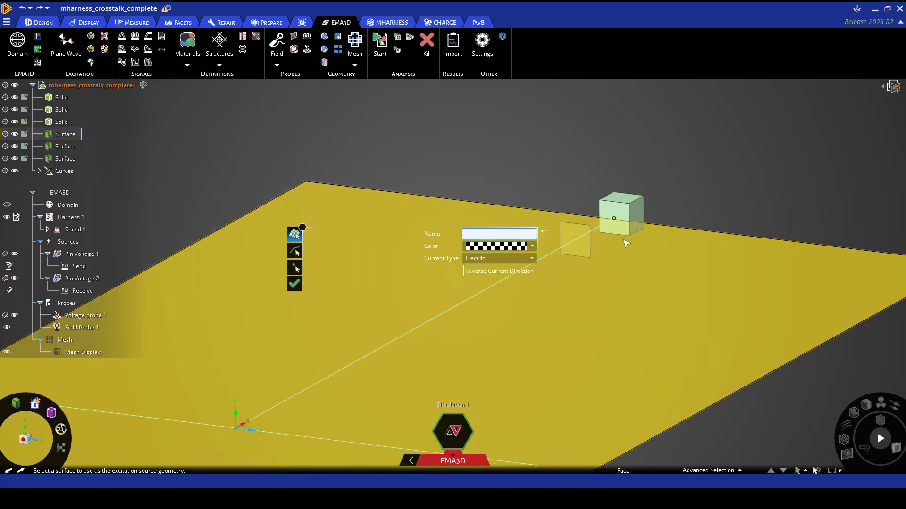
{"action": "type", "text": "BCI"}
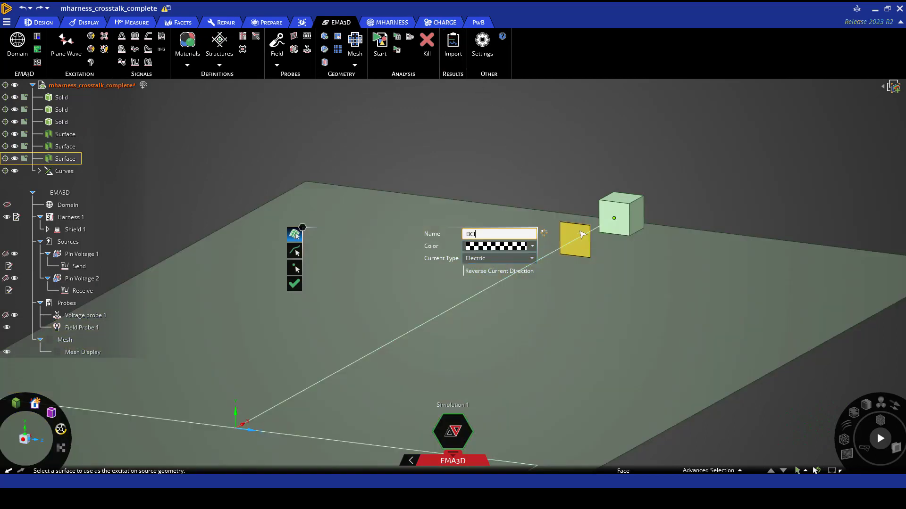
{"action": "left_click", "coordinate": [583, 234]}
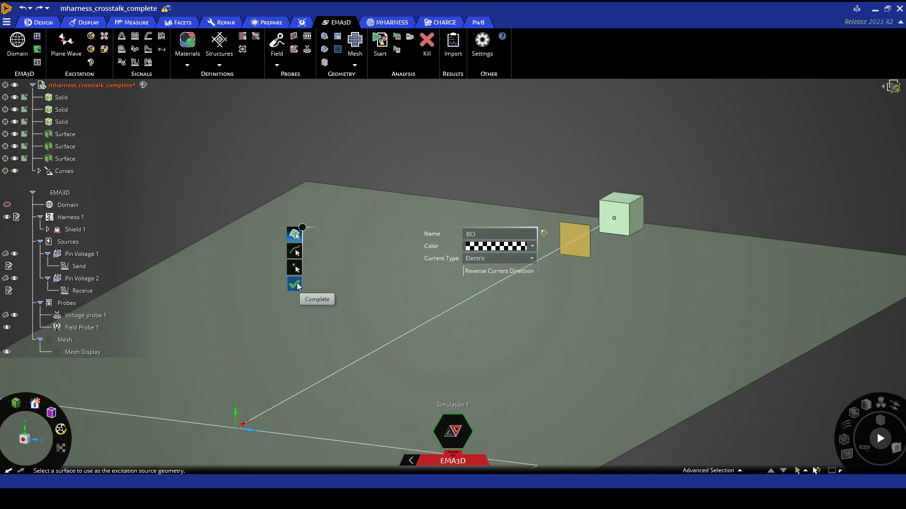
{"action": "left_click", "coordinate": [294, 284]}
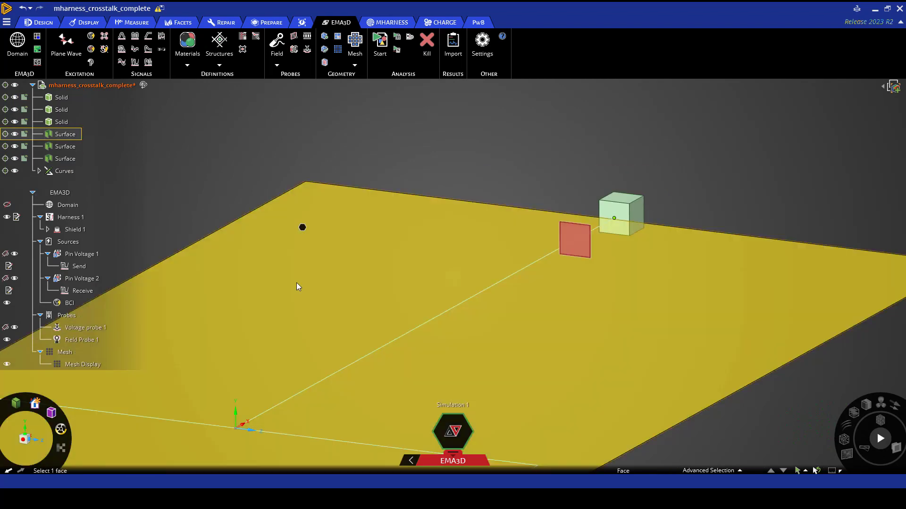
Step: Create a sine signal with its start time decoupled from the simulation and set to 5E-07 s
{"action": "scroll", "coordinate": [319, 287], "scroll_direction": "down", "scroll_amount": 5}
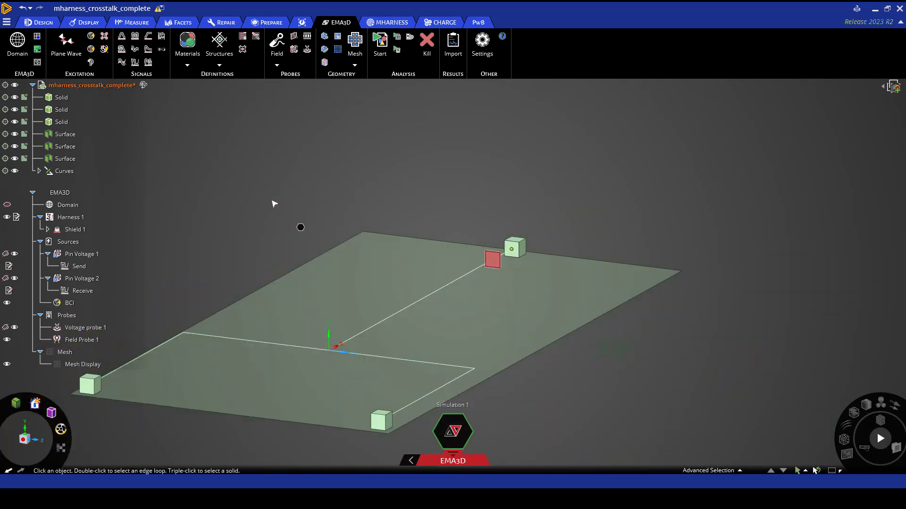
{"action": "left_click", "coordinate": [122, 63]}
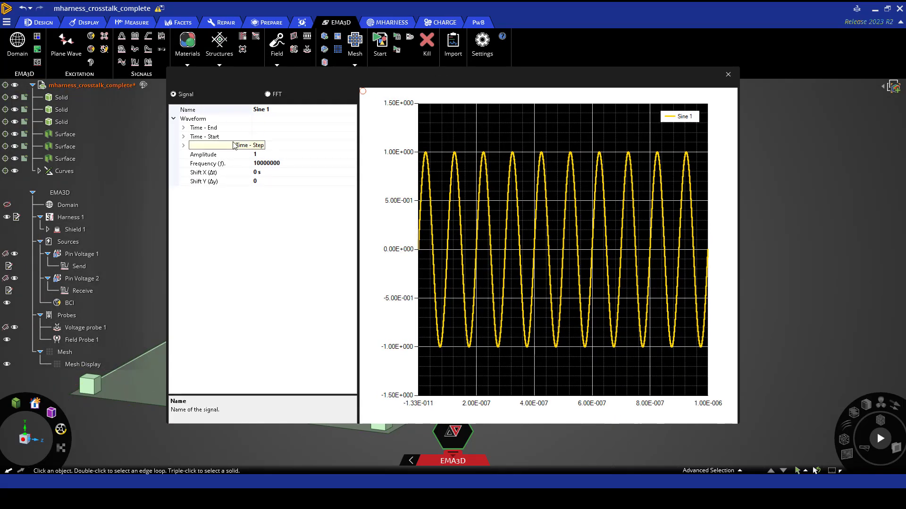
{"action": "left_click", "coordinate": [192, 138]}
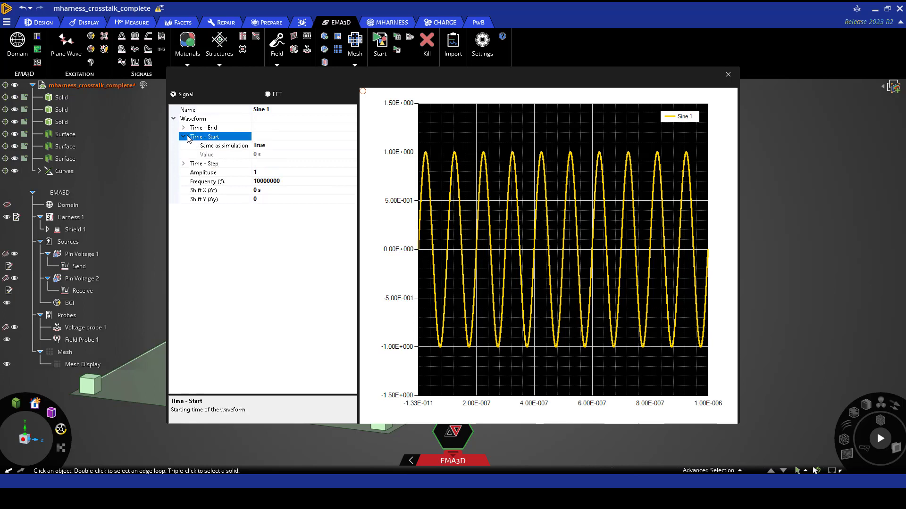
{"action": "left_click", "coordinate": [278, 146]}
{"action": "left_click", "coordinate": [352, 145]}
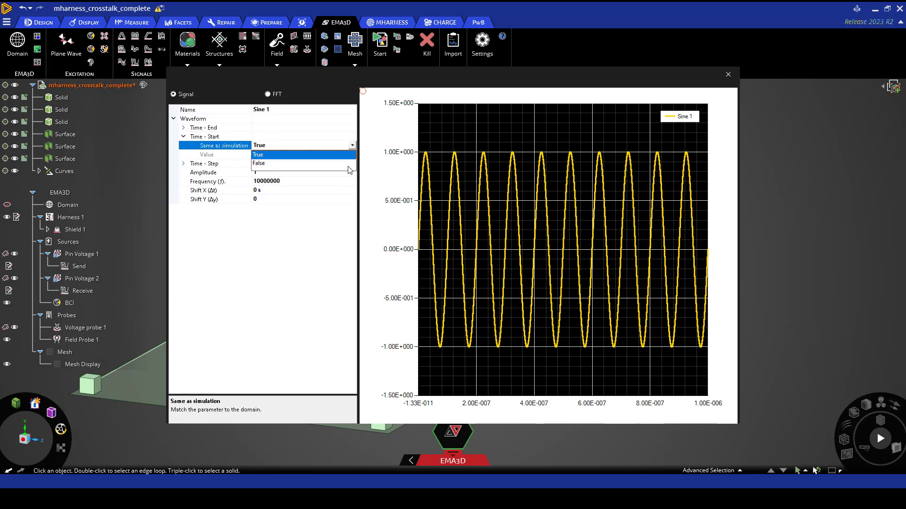
{"action": "left_click", "coordinate": [349, 165]}
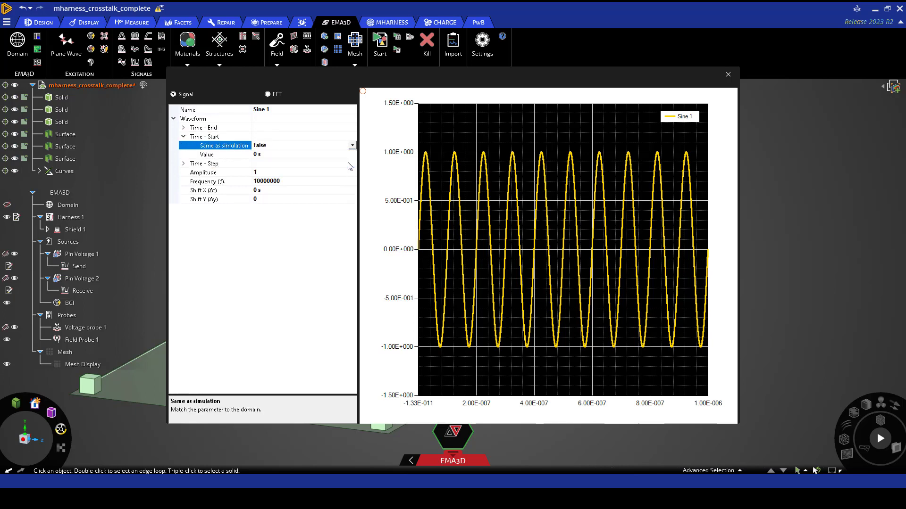
{"action": "left_click", "coordinate": [279, 155]}
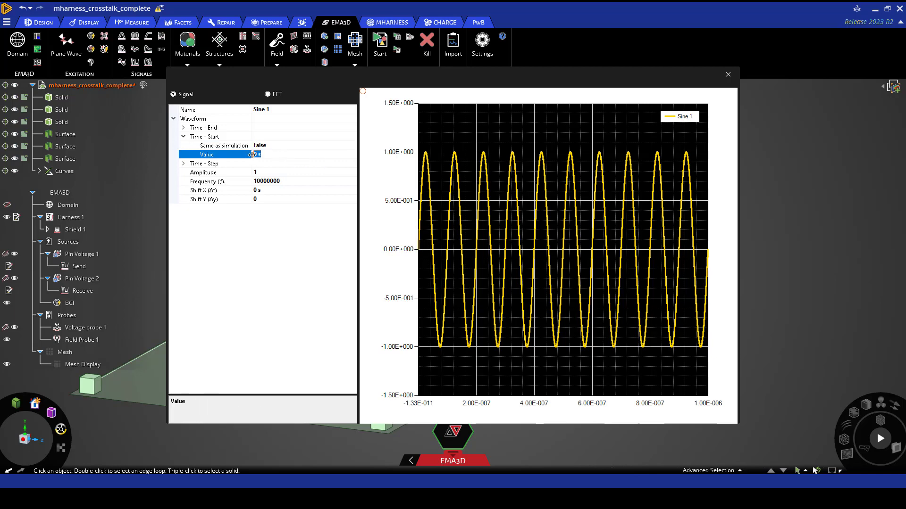
{"action": "type", "text": "5E-07"}
{"action": "key", "text": "Return"}
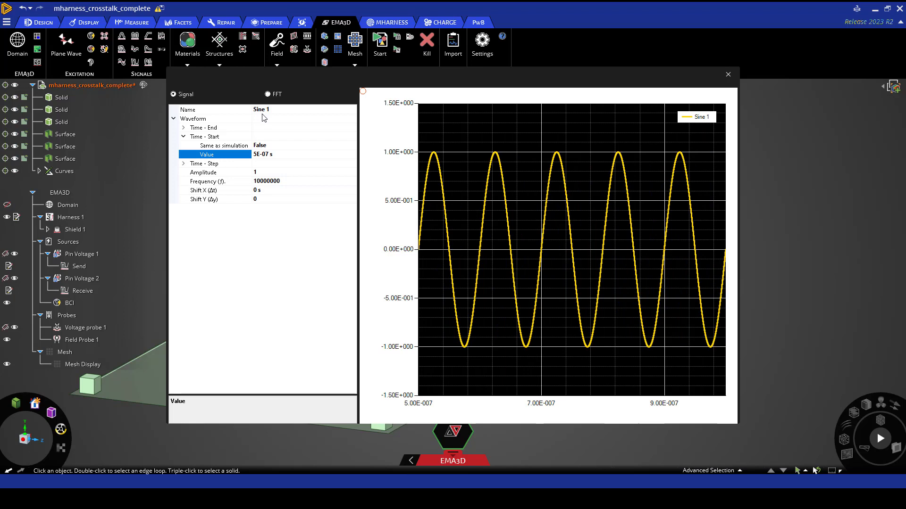
Step: Set the sine signal's amplitude to 20 and its frequency to 100E6, and close the signal editor
{"action": "left_click", "coordinate": [262, 173]}
{"action": "type", "text": "20"}
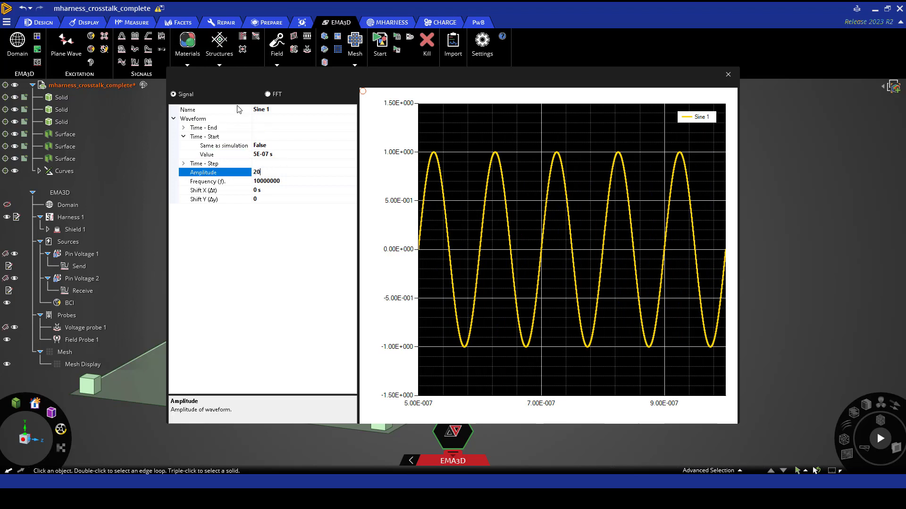
{"action": "key", "text": "Return"}
{"action": "left_click", "coordinate": [290, 183]}
{"action": "double_click", "coordinate": [275, 180]}
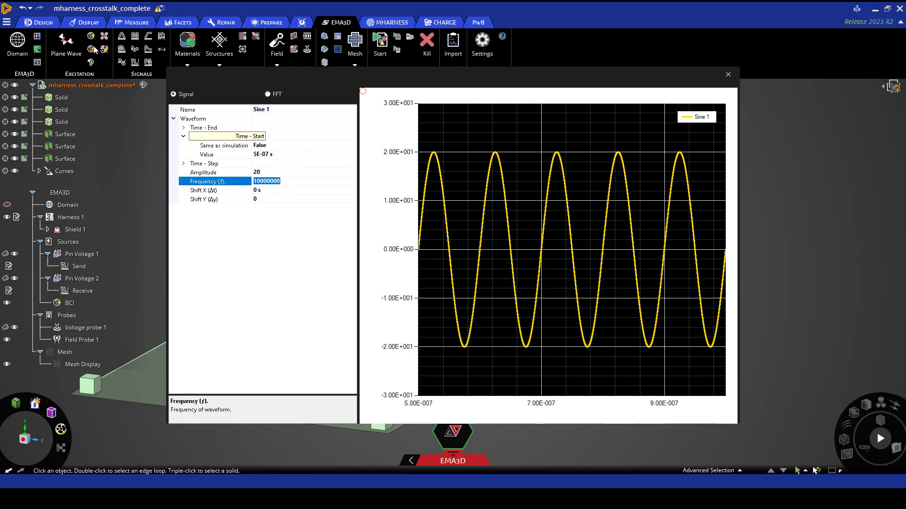
{"action": "type", "text": "100E6"}
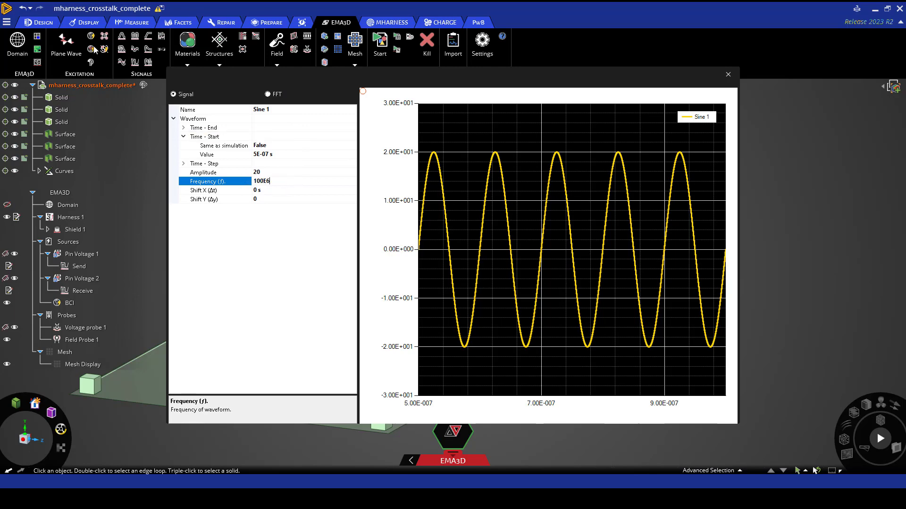
{"action": "key", "text": "Return"}
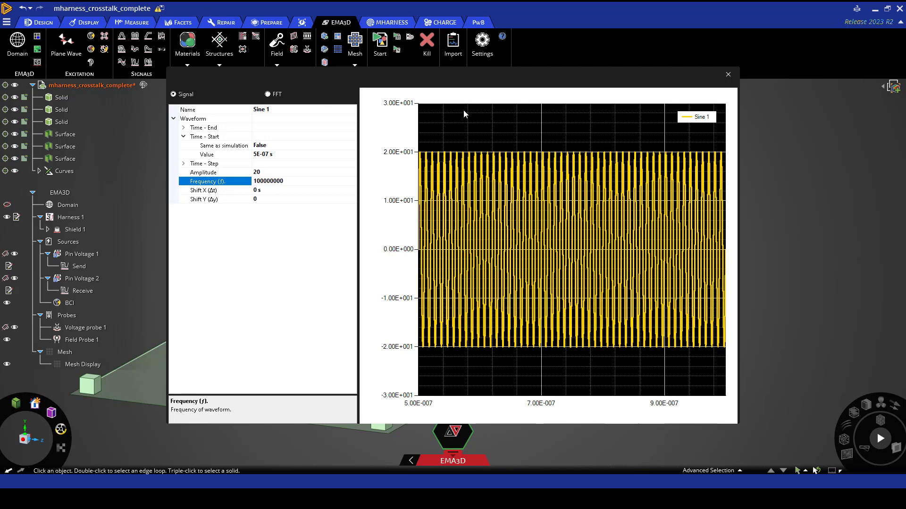
{"action": "left_click", "coordinate": [725, 77]}
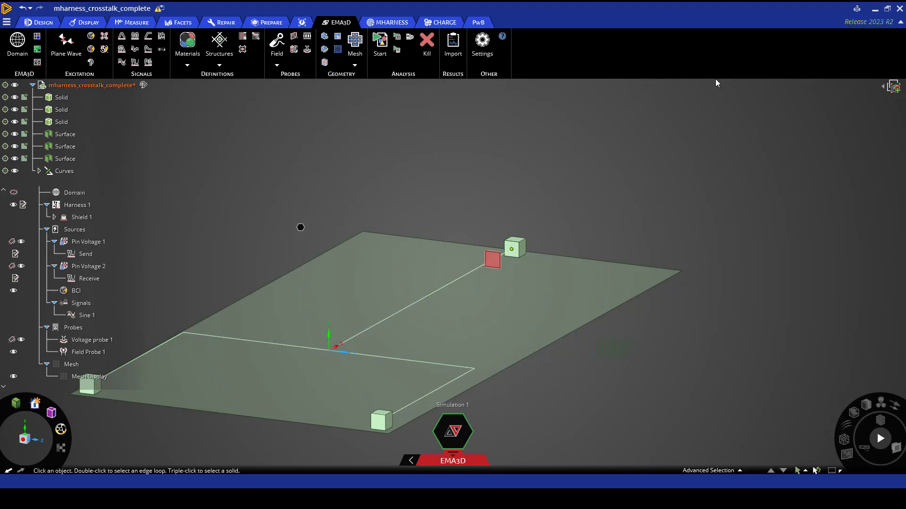
Step: Assign the Sine 1 signal to the BCI source
{"action": "left_click", "coordinate": [87, 317]}
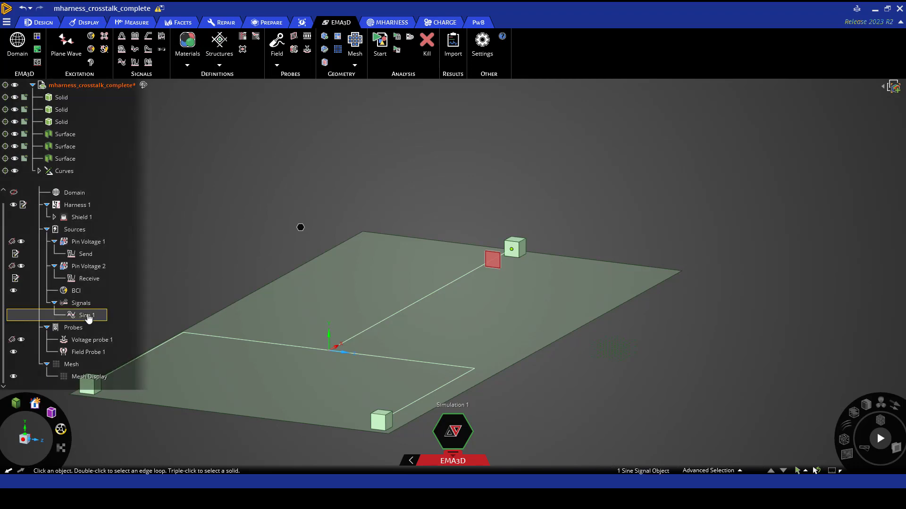
{"action": "left_click_drag", "start_coordinate": [87, 317], "coordinate": [77, 295]}
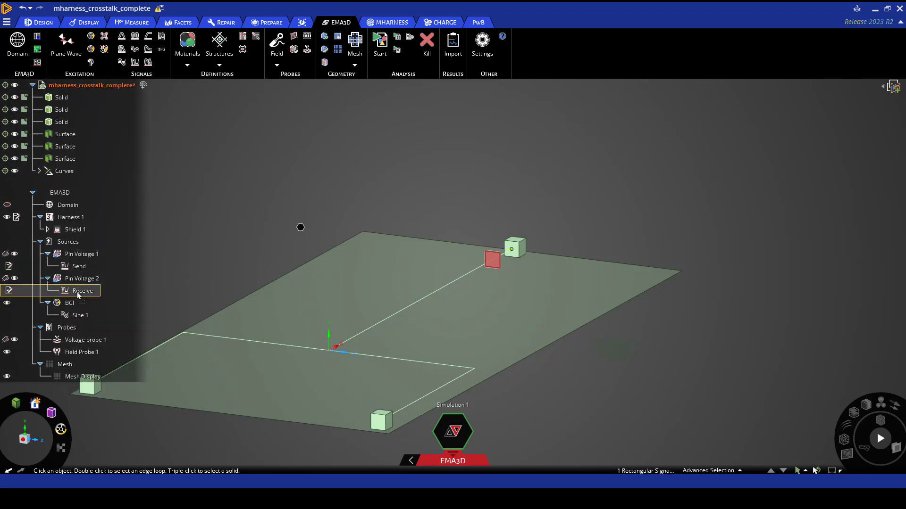
{"action": "left_click", "coordinate": [166, 251]}
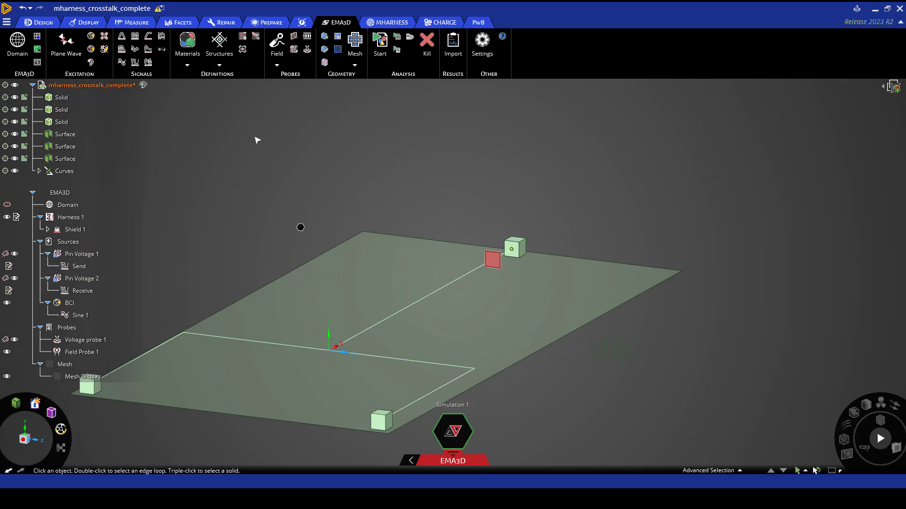
Step: Start a planar probe with a region normal to X and name it Common Mode Current
{"action": "left_click", "coordinate": [293, 37]}
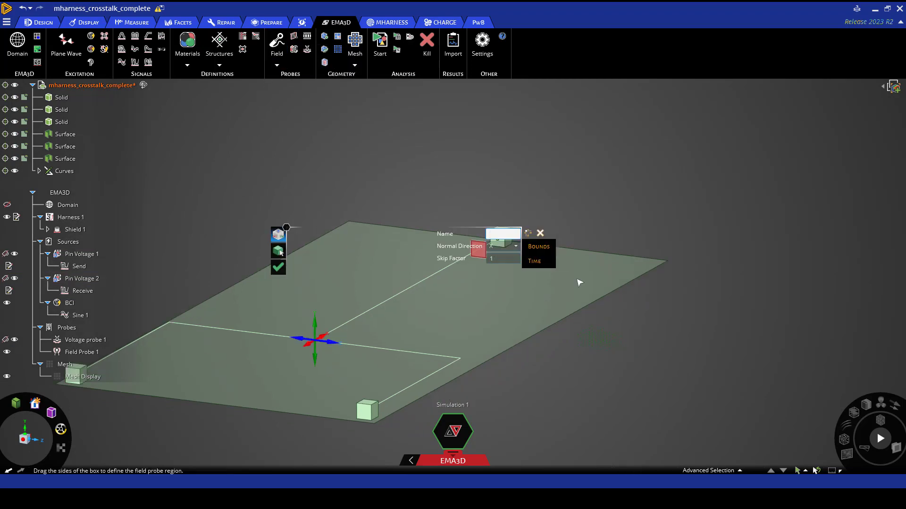
{"action": "scroll", "coordinate": [585, 283], "scroll_direction": "up", "scroll_amount": 3}
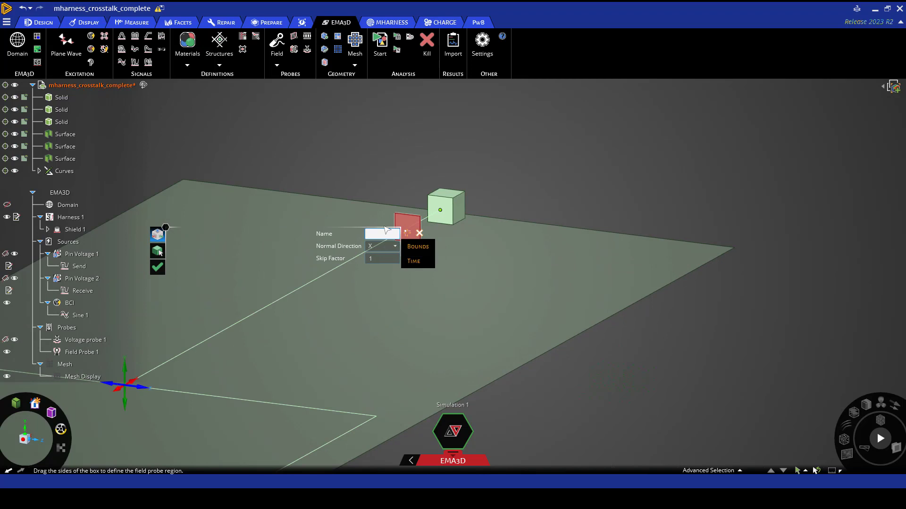
{"action": "type", "text": "Common Mode C"}
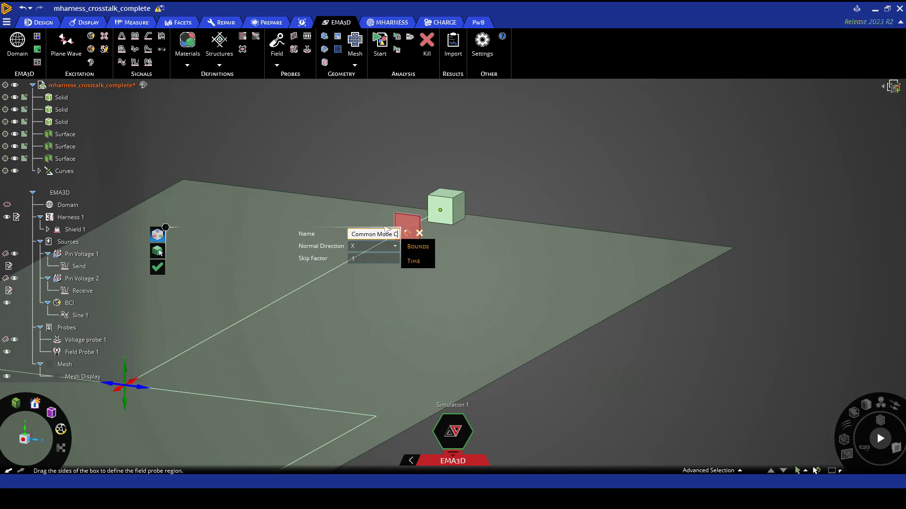
{"action": "type", "text": "urrent"}
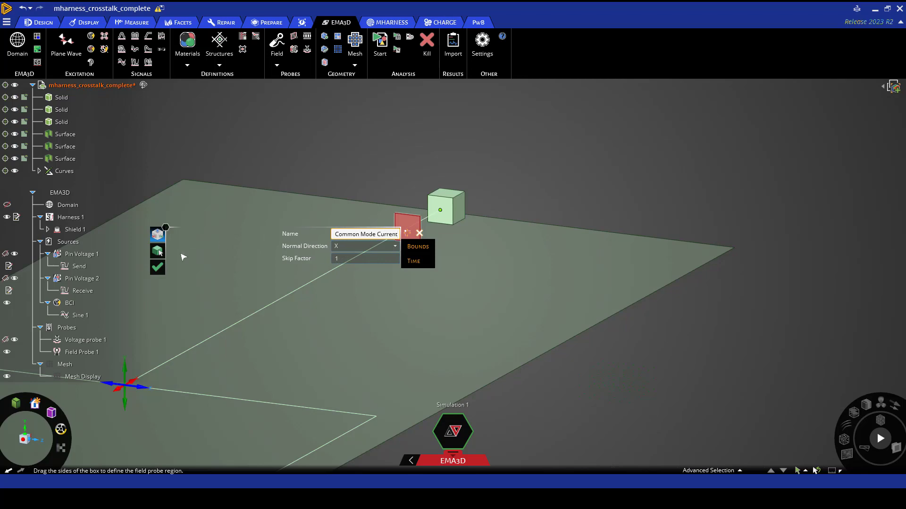
Step: Base the probe region on the far box's cable-side face, shift it along the cable past the BCI surface, and complete the probe
{"action": "left_click", "coordinate": [160, 252]}
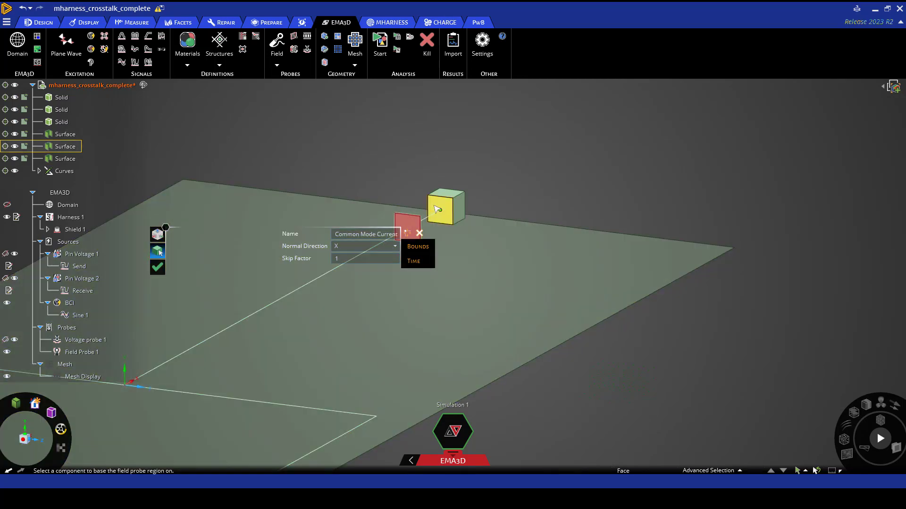
{"action": "left_click", "coordinate": [438, 209]}
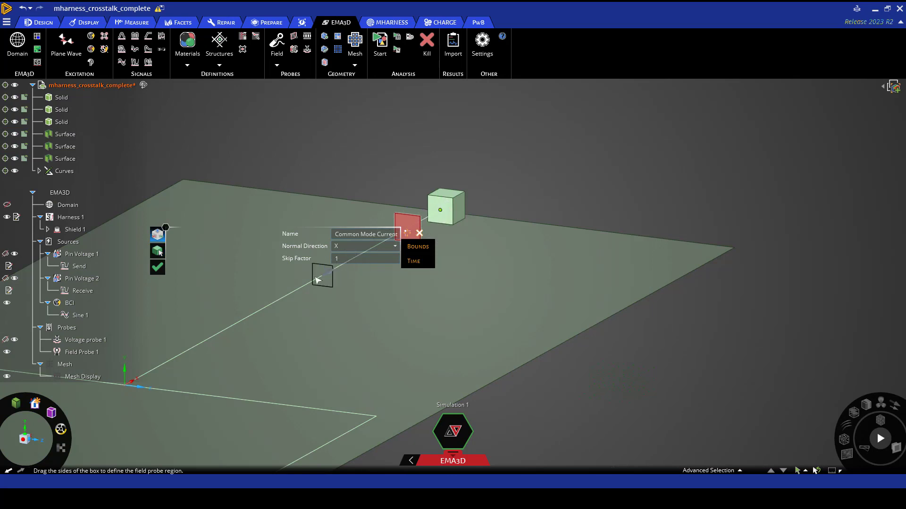
{"action": "left_click_drag", "start_coordinate": [317, 281], "coordinate": [298, 286]}
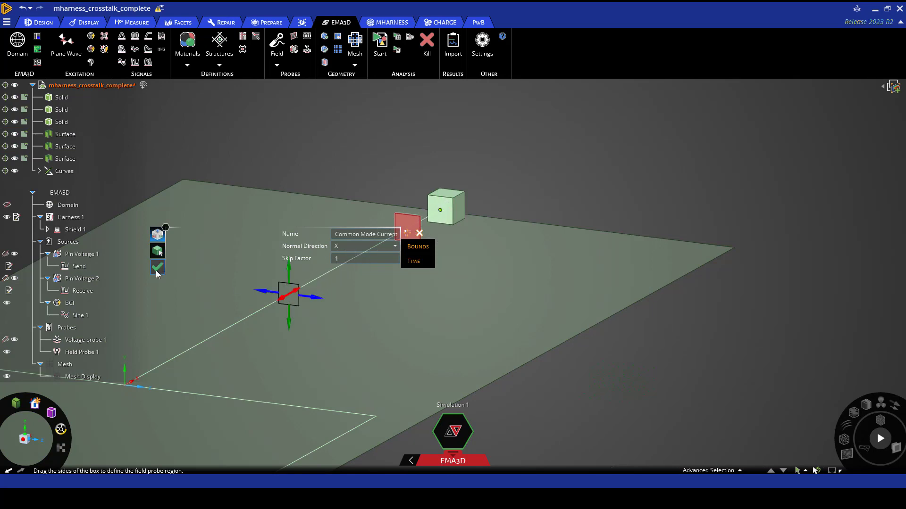
{"action": "left_click", "coordinate": [158, 269]}
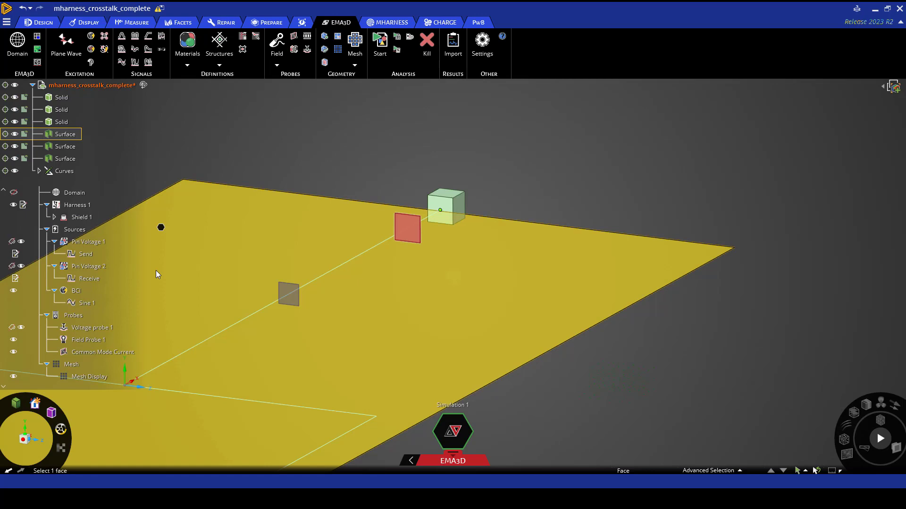
{"action": "scroll", "coordinate": [211, 282], "scroll_direction": "down", "scroll_amount": 3}
{"action": "middle_click_drag", "start_coordinate": [212, 282], "coordinate": [415, 271]}
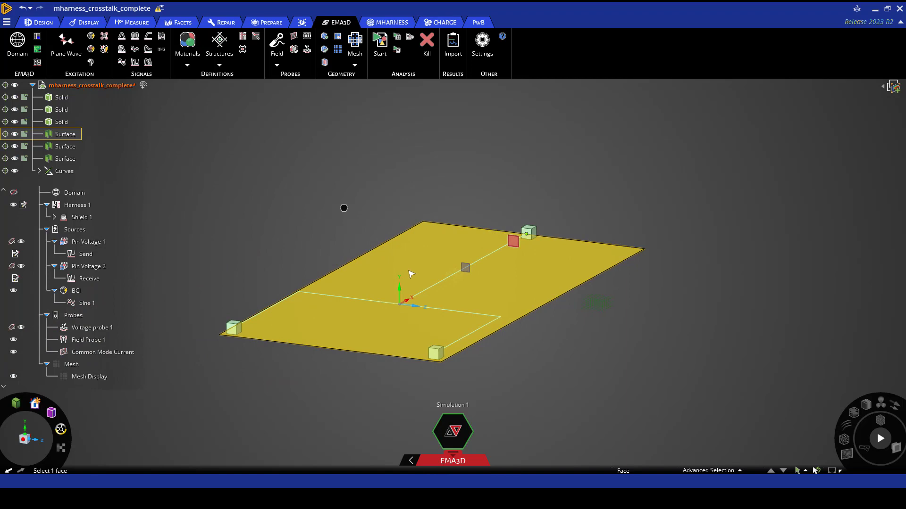
Step: Add a pin voltage source at the far box's end of the harness, exciting the middle conductor of the stack of three
{"action": "key", "text": "Escape"}
{"action": "left_click", "coordinate": [391, 23]}
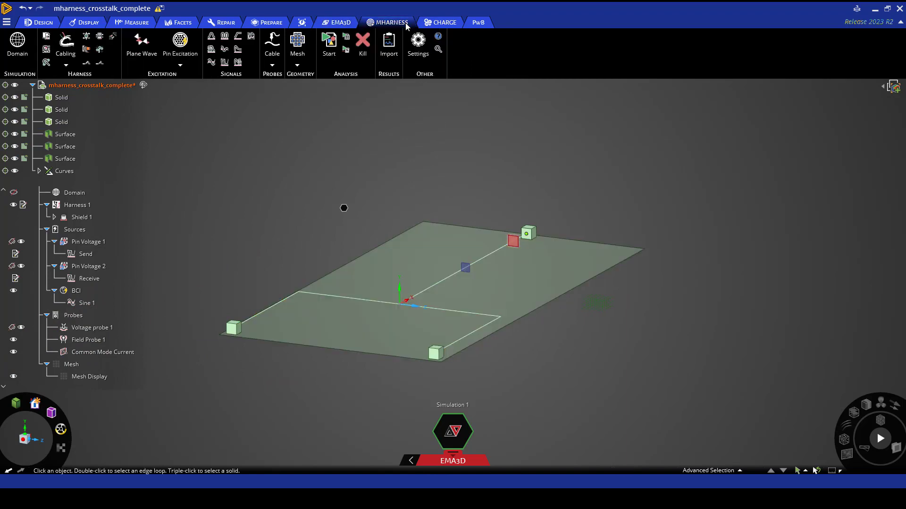
{"action": "left_click", "coordinate": [185, 65]}
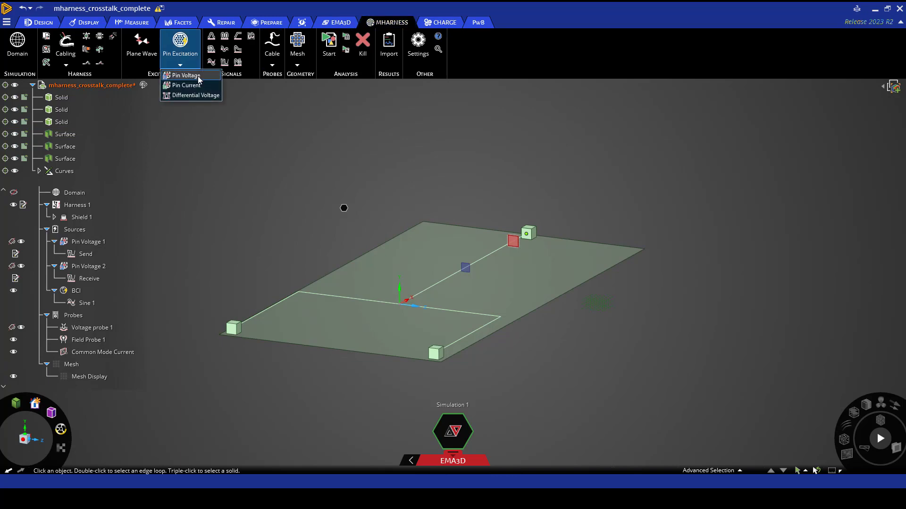
{"action": "left_click", "coordinate": [193, 76]}
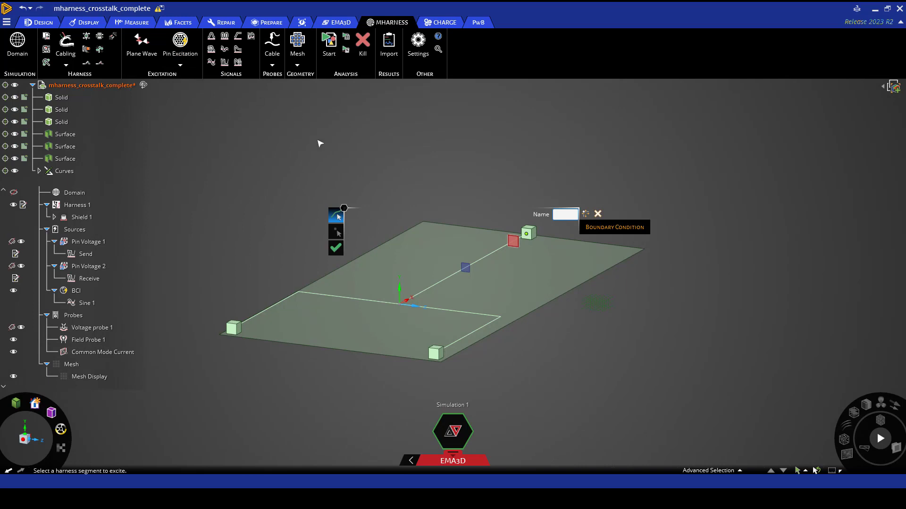
{"action": "left_click", "coordinate": [512, 242]}
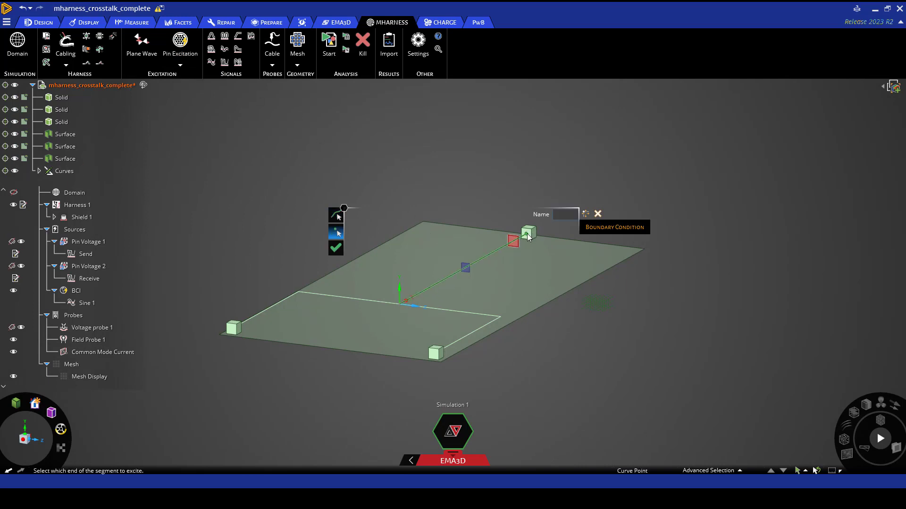
{"action": "left_click", "coordinate": [527, 234]}
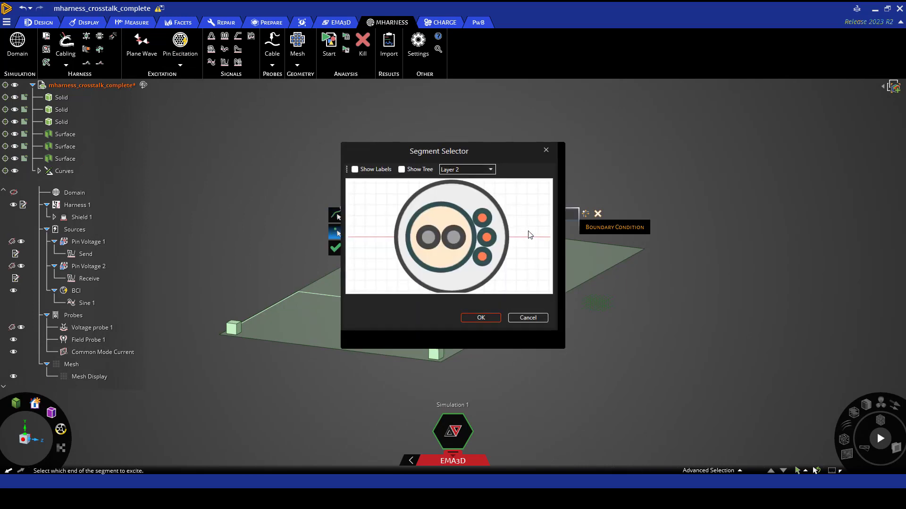
{"action": "left_click", "coordinate": [487, 240]}
{"action": "left_click", "coordinate": [480, 318]}
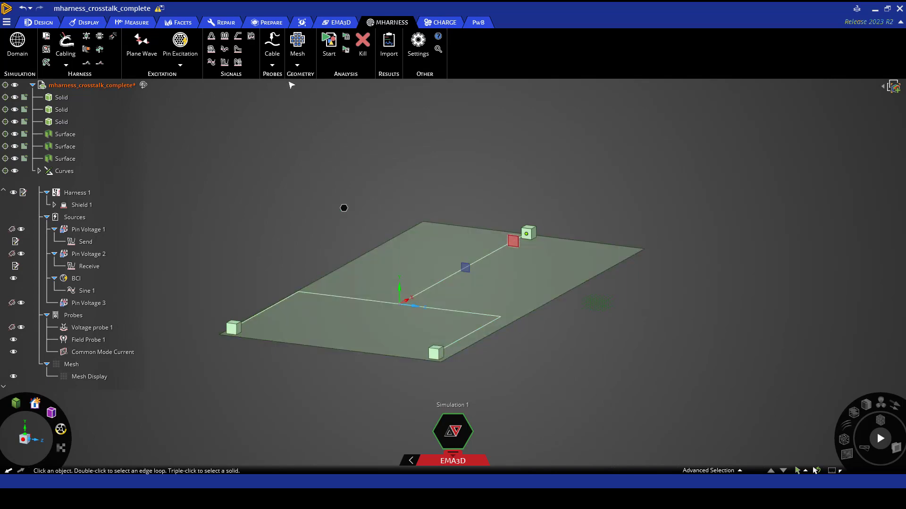
Step: Add a cable voltage probe at the box on the plate's front corner, measuring the lower-left conductor of the three
{"action": "left_click", "coordinate": [279, 66]}
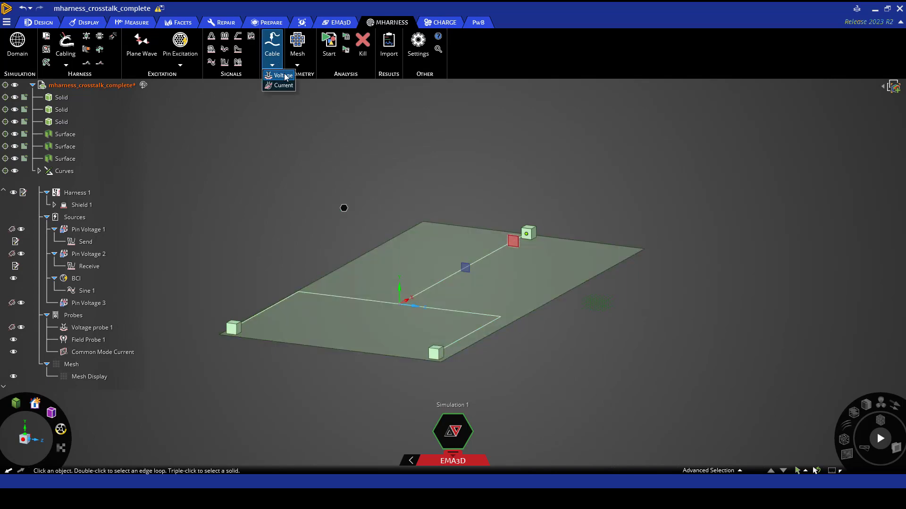
{"action": "left_click", "coordinate": [282, 75]}
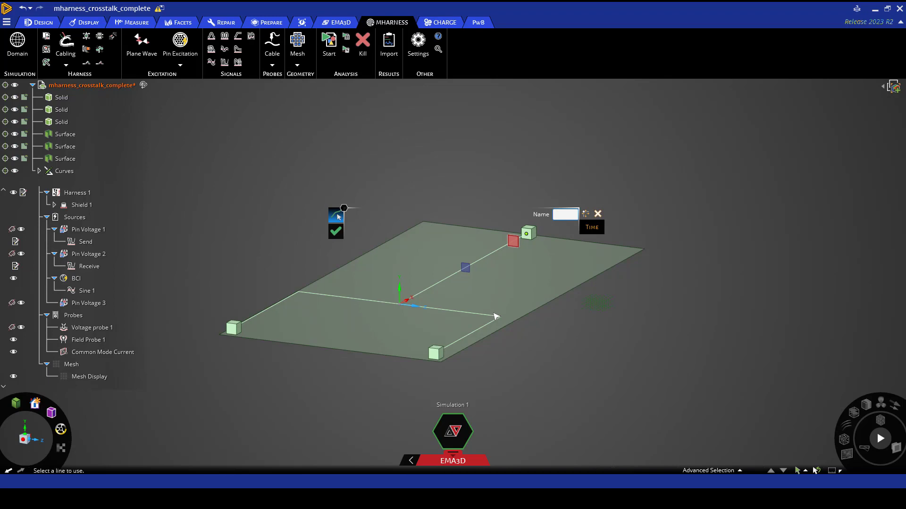
{"action": "left_click", "coordinate": [436, 355]}
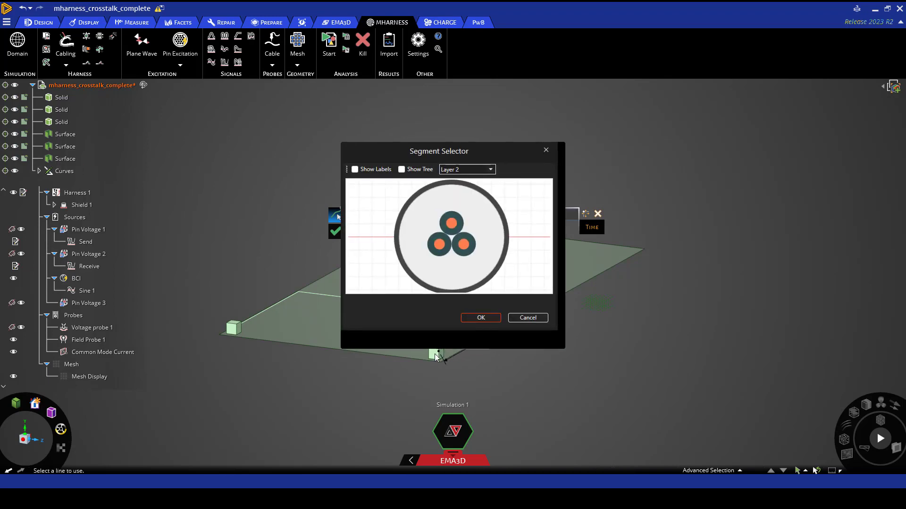
{"action": "left_click", "coordinate": [438, 248]}
{"action": "left_click", "coordinate": [484, 317]}
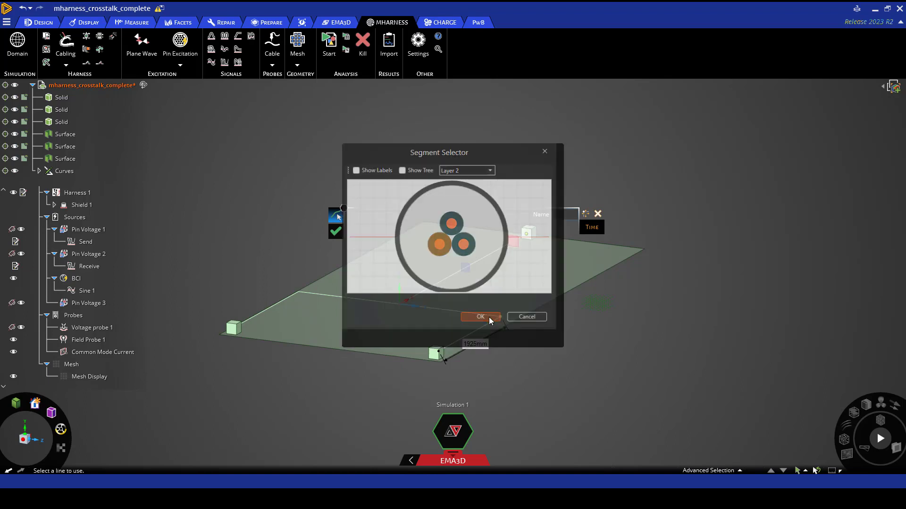
{"action": "left_click", "coordinate": [490, 318]}
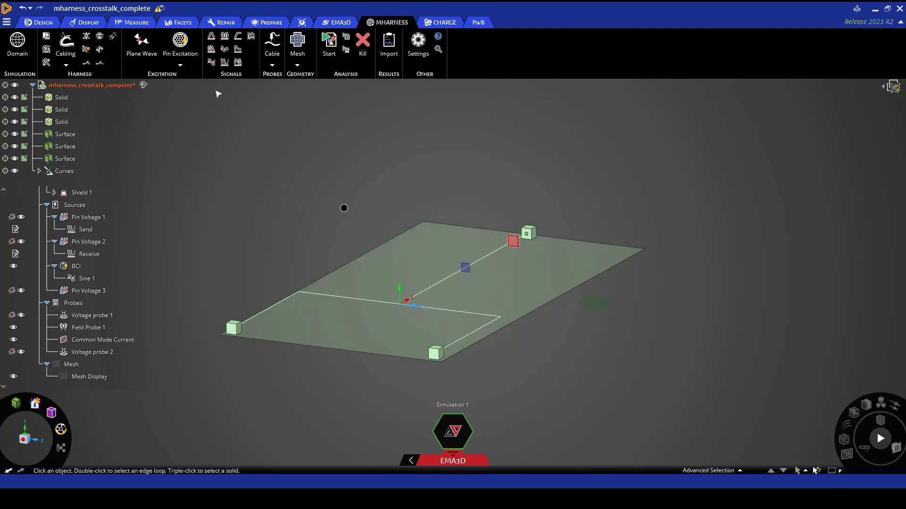
Step: Create a rectangular signal with an amplitude of 5 and a fall time of 5e-9 s
{"action": "left_click", "coordinate": [224, 63]}
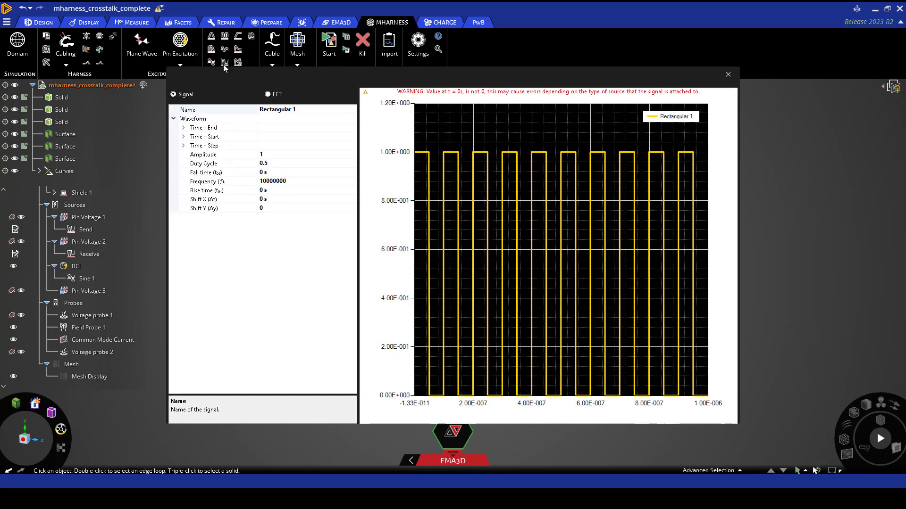
{"action": "left_click", "coordinate": [268, 154]}
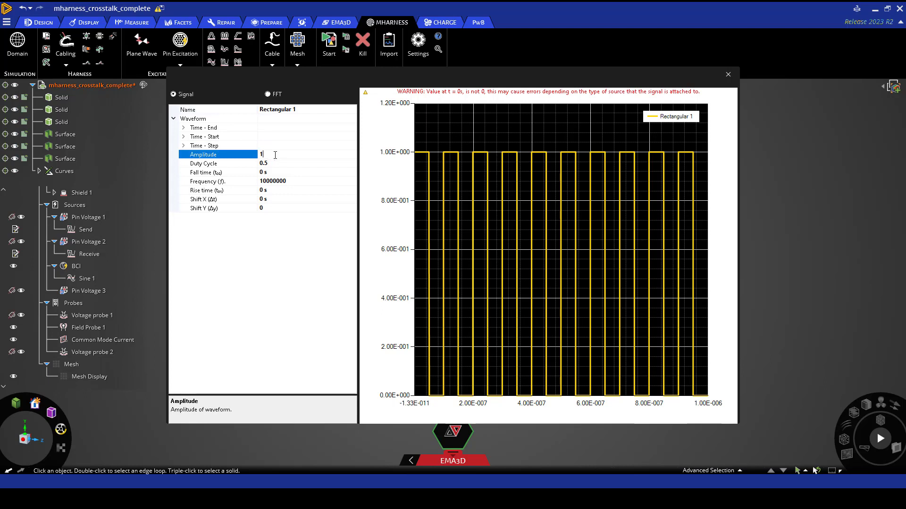
{"action": "type", "text": "5"}
{"action": "left_click", "coordinate": [284, 173]}
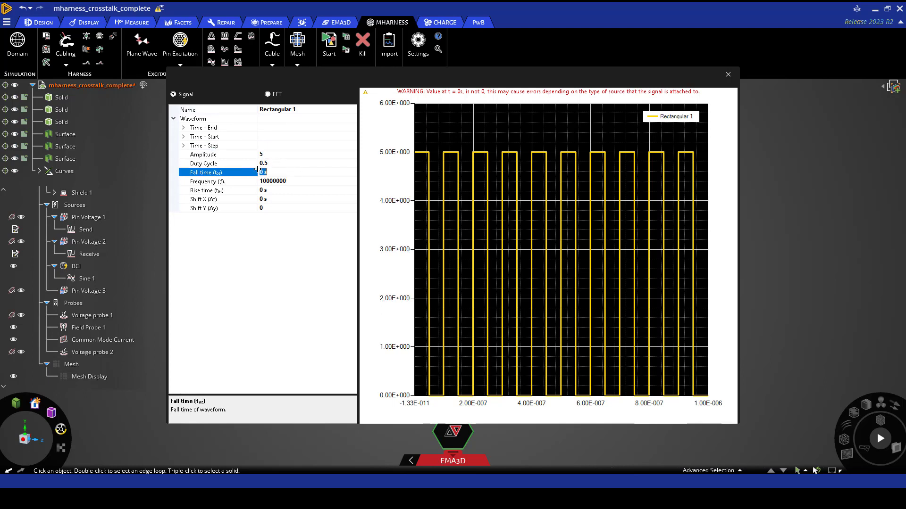
{"action": "type", "text": "5e-9"}
{"action": "key", "text": "Return"}
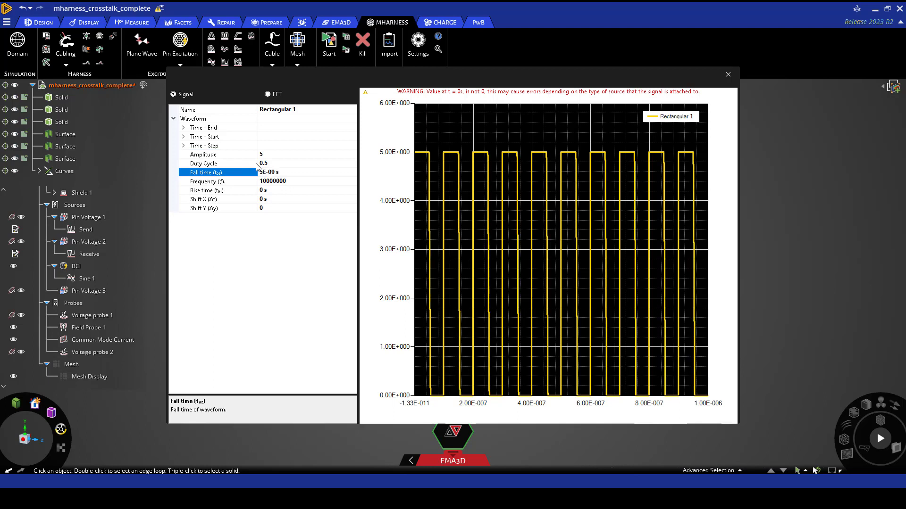
Step: Set the rectangular signal's rise time to 5e-9 s and frequency to 20000000, and close the signal editor
{"action": "left_click", "coordinate": [282, 189]}
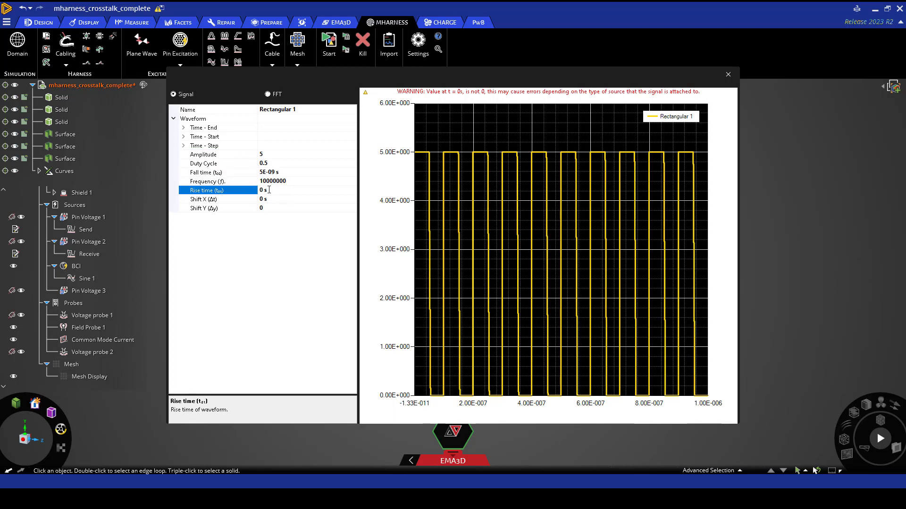
{"action": "type", "text": "5e-9"}
{"action": "key", "text": "Return"}
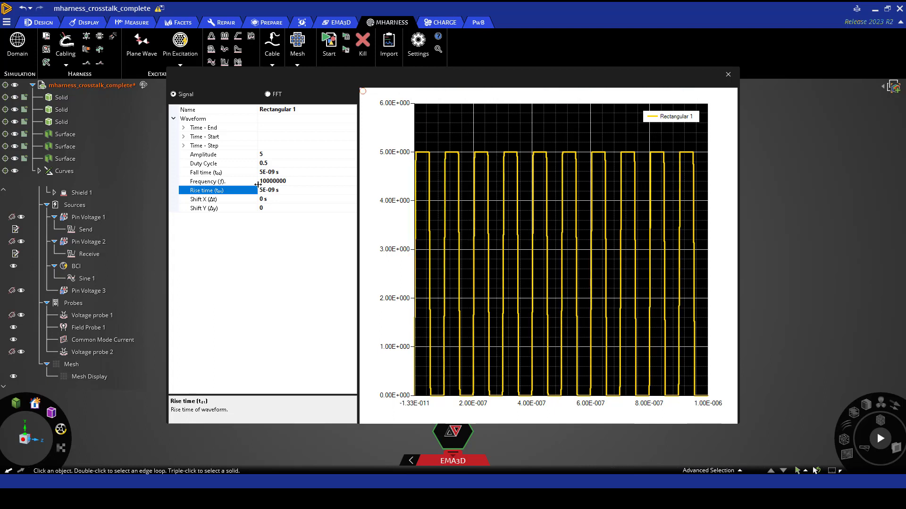
{"action": "left_click", "coordinate": [261, 182]}
{"action": "left_click", "coordinate": [262, 181]}
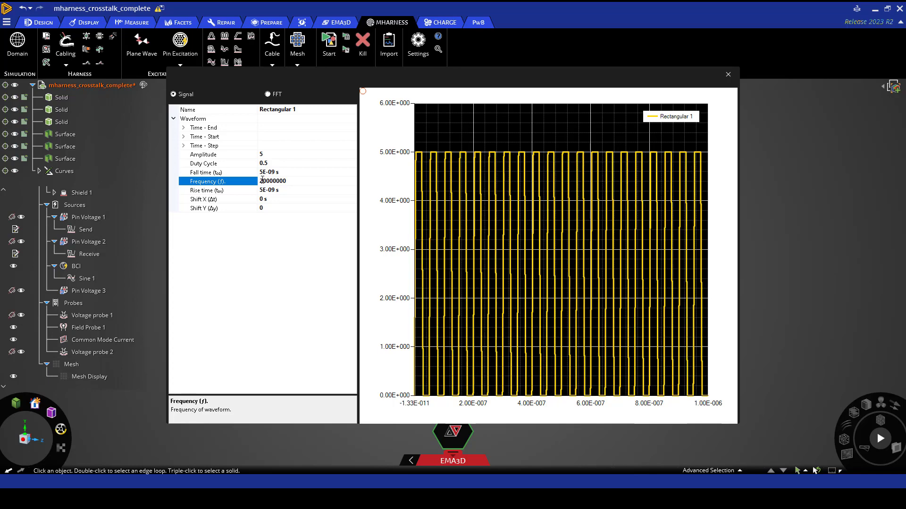
{"action": "left_click", "coordinate": [729, 74]}
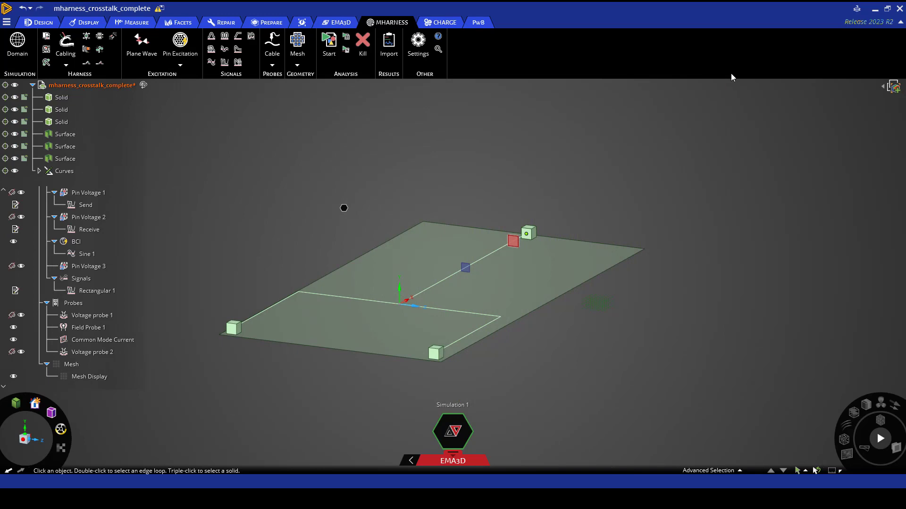
Step: Assign the Rectangular 1 signal to Pin Voltage 3 and rename that source Conductor
{"action": "left_click_drag", "start_coordinate": [111, 293], "coordinate": [99, 270]}
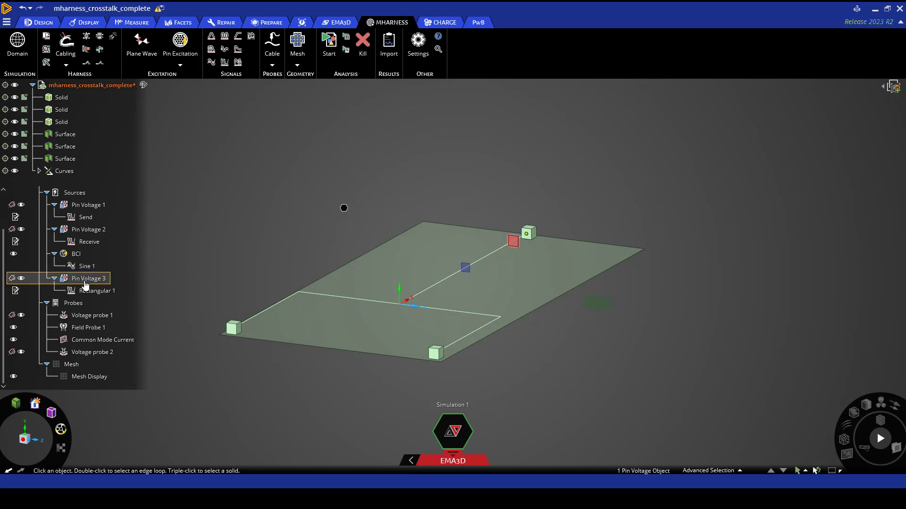
{"action": "right_click", "coordinate": [86, 282]}
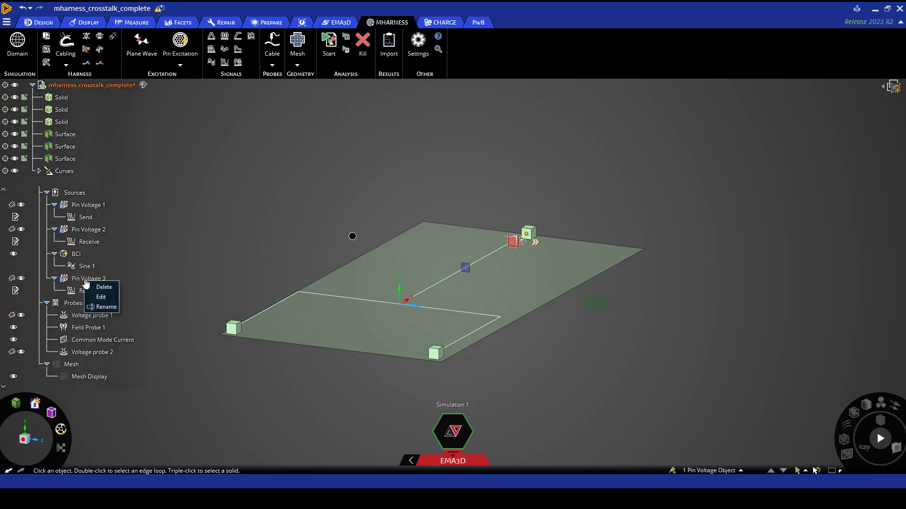
{"action": "left_click", "coordinate": [113, 307]}
{"action": "type", "text": "Conductor"}
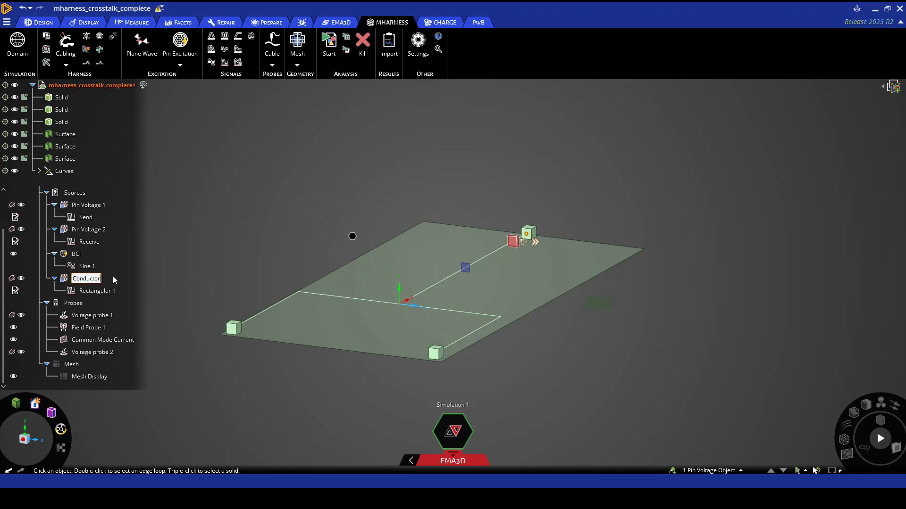
{"action": "key", "text": "Return"}
Step: Rename Voltage probe 2 as Conductor
{"action": "left_click", "coordinate": [102, 354]}
{"action": "right_click", "coordinate": [102, 357]}
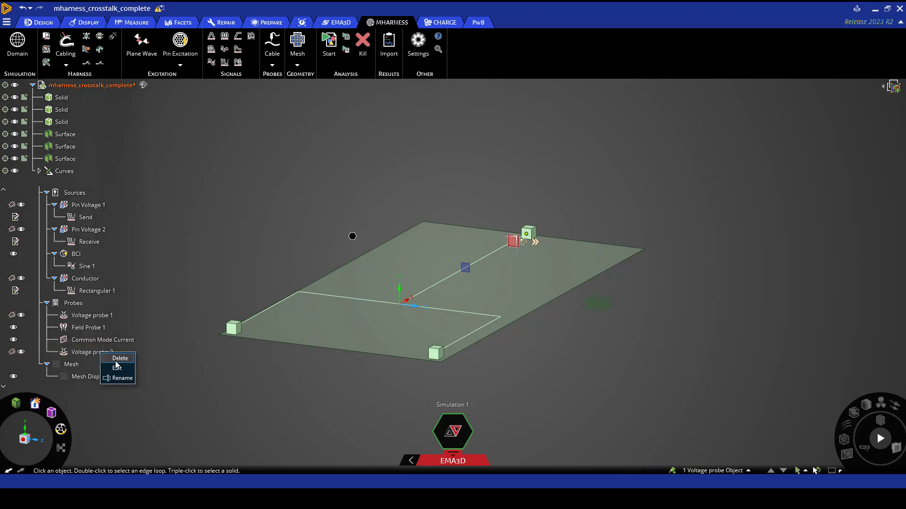
{"action": "left_click", "coordinate": [122, 378]}
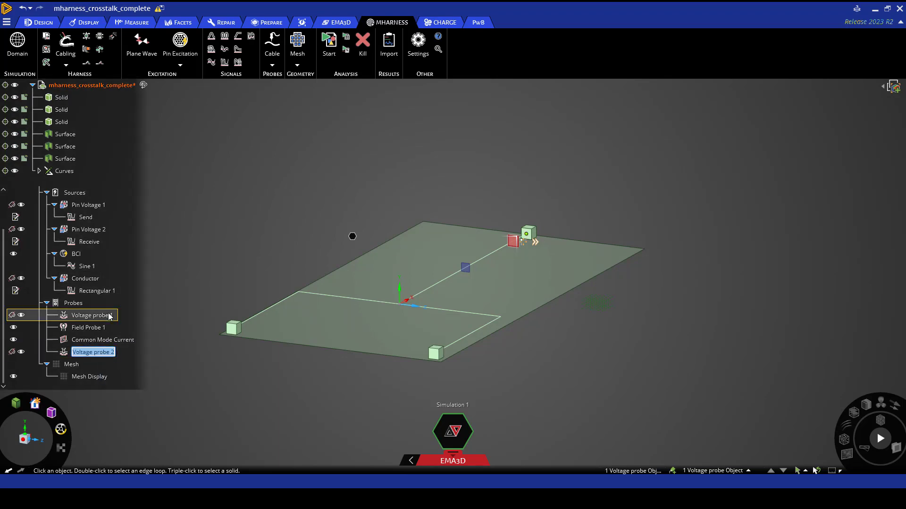
{"action": "type", "text": "Conductor"}
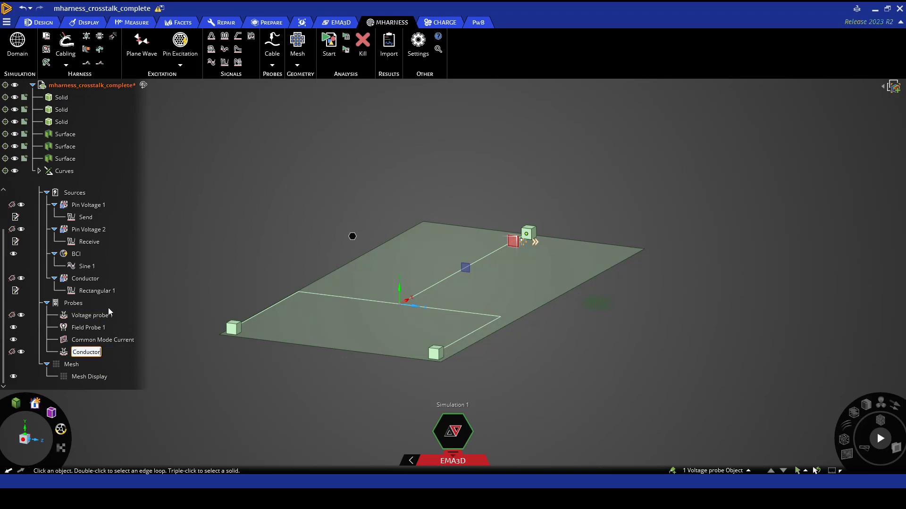
{"action": "key", "text": "Return"}
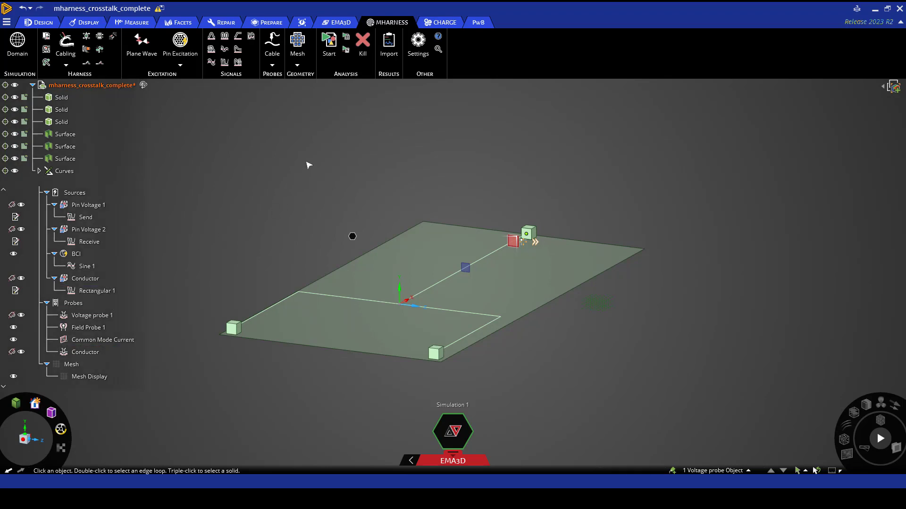
Step: Mesh the model, run the simulation to completion, and close the processing windows
{"action": "left_click", "coordinate": [298, 48]}
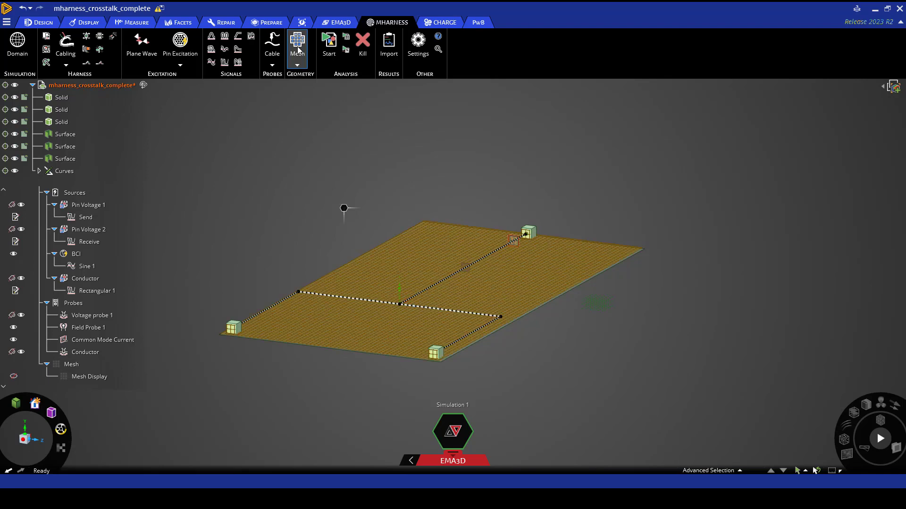
{"action": "left_click", "coordinate": [328, 46]}
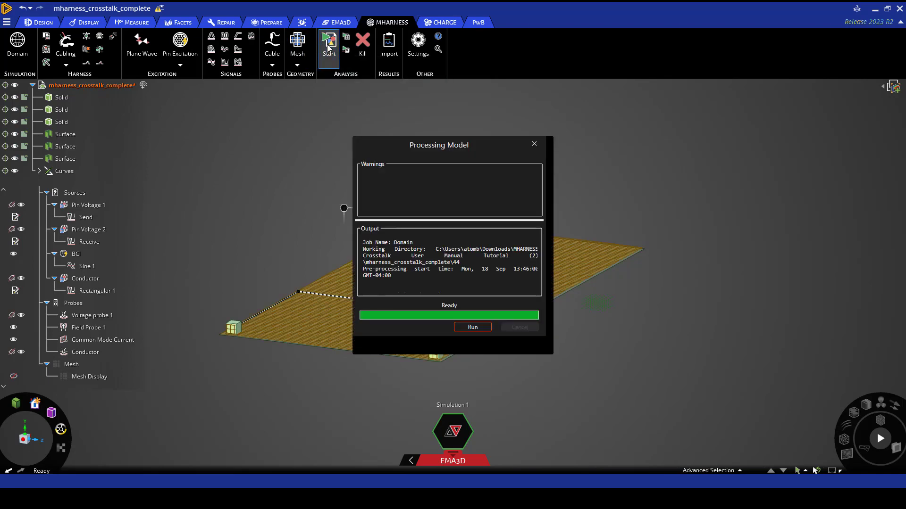
{"action": "left_click", "coordinate": [473, 329]}
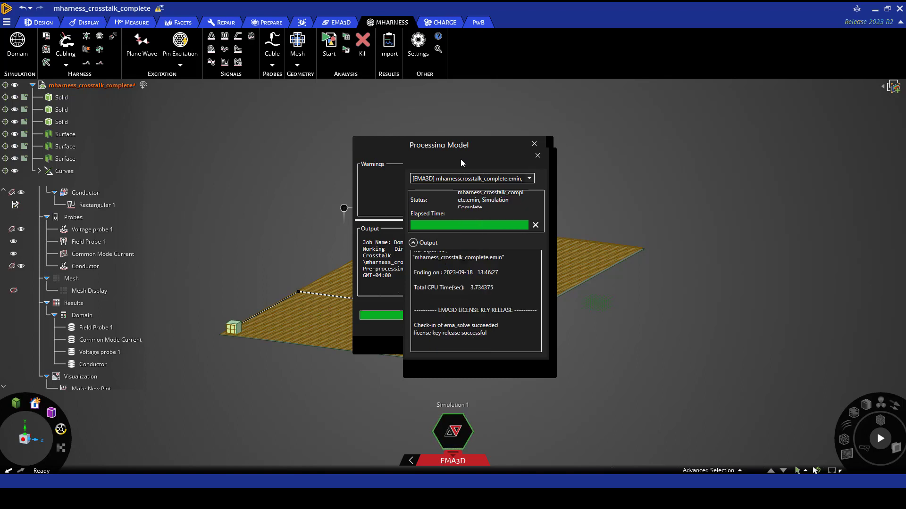
{"action": "left_click", "coordinate": [537, 157]}
{"action": "left_click", "coordinate": [534, 143]}
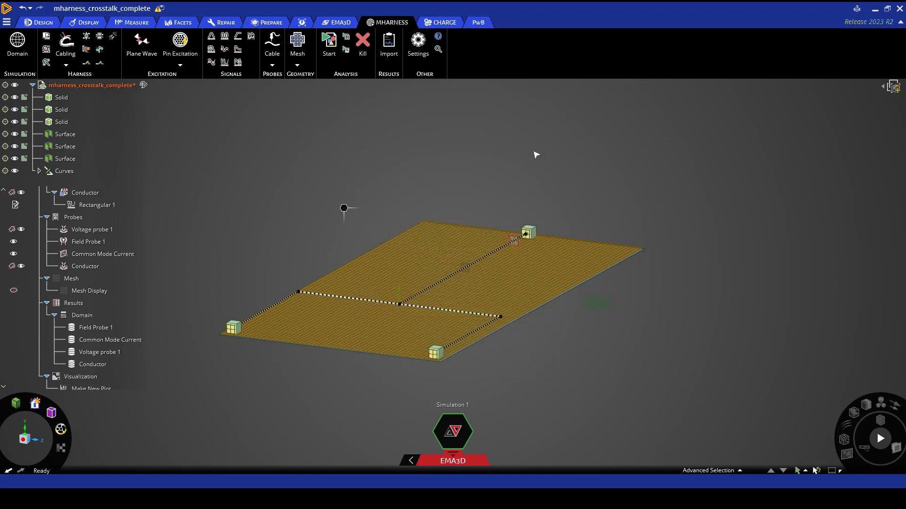
Step: Plot the Common Mode Current result, examine the current over time, and close the plot
{"action": "left_click", "coordinate": [73, 306]}
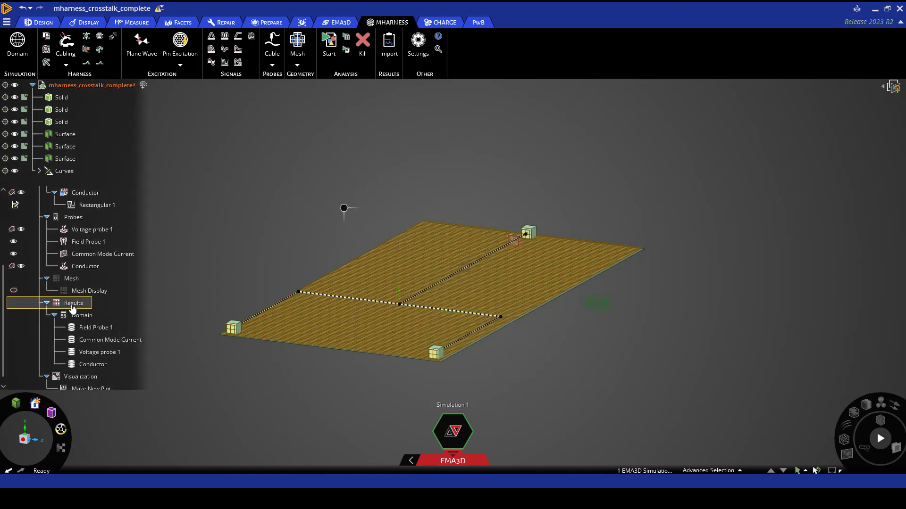
{"action": "right_click", "coordinate": [102, 342]}
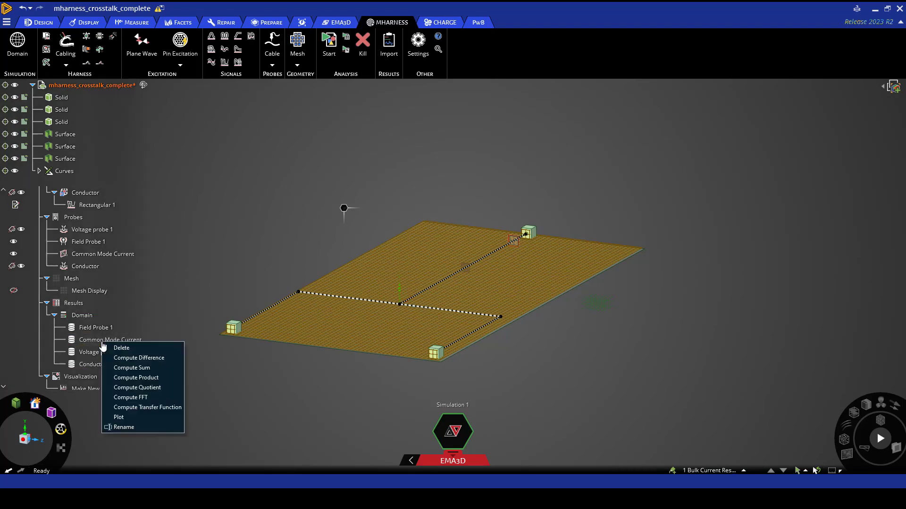
{"action": "left_click", "coordinate": [142, 417]}
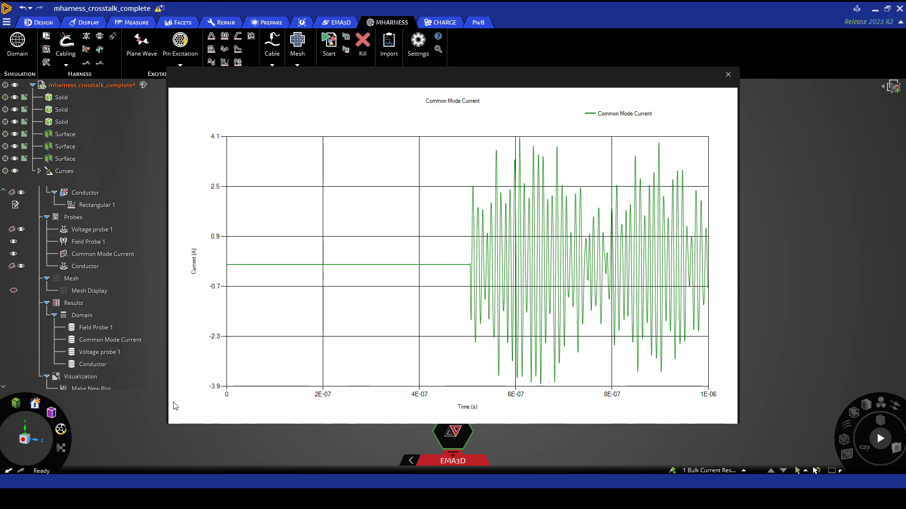
{"action": "mouse_move", "coordinate": [448, 274]}
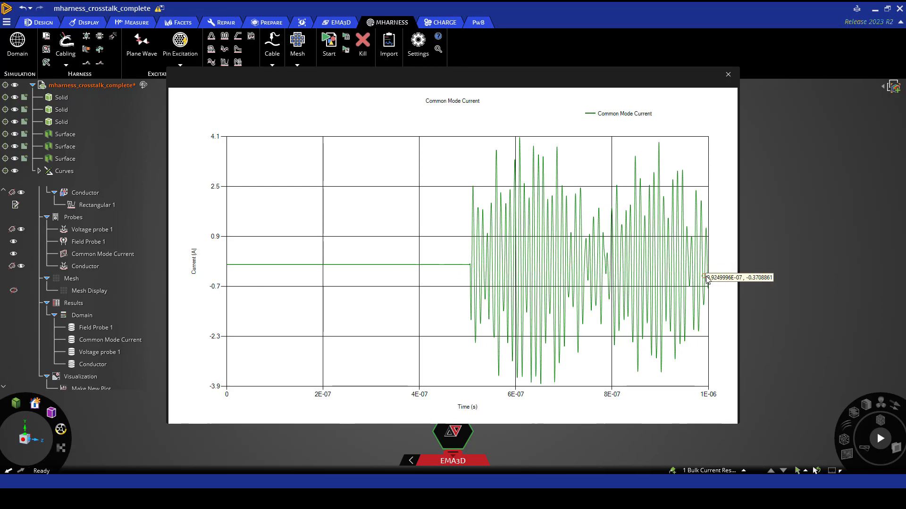
{"action": "left_click", "coordinate": [728, 74]}
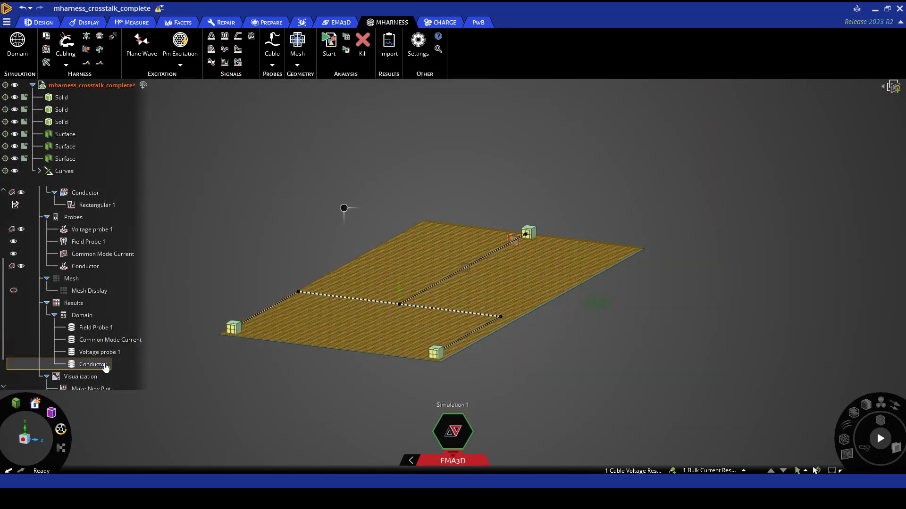
Step: Plot the Conductor probe's voltage result over time
{"action": "right_click", "coordinate": [105, 365]}
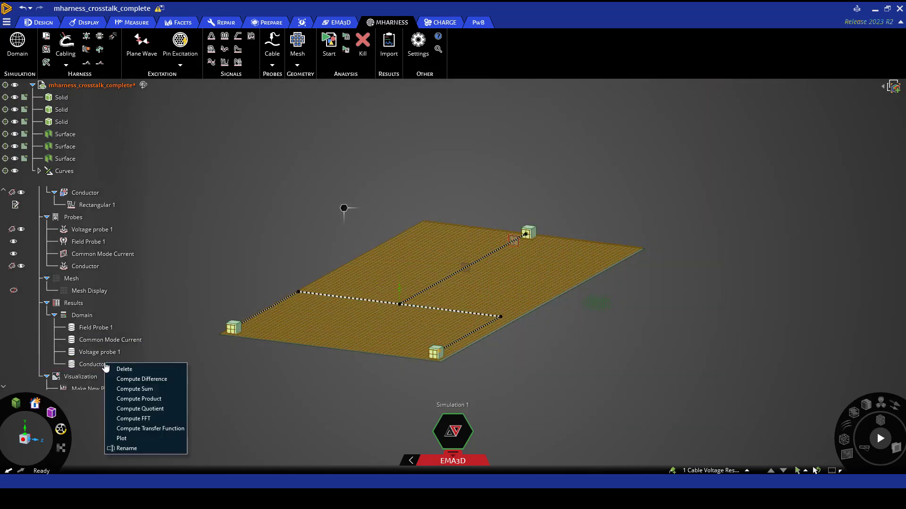
{"action": "left_click", "coordinate": [141, 438]}
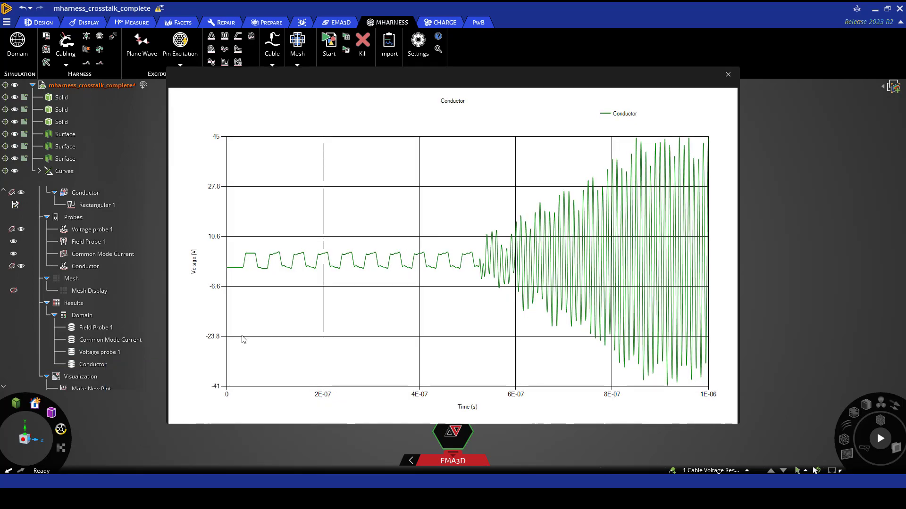